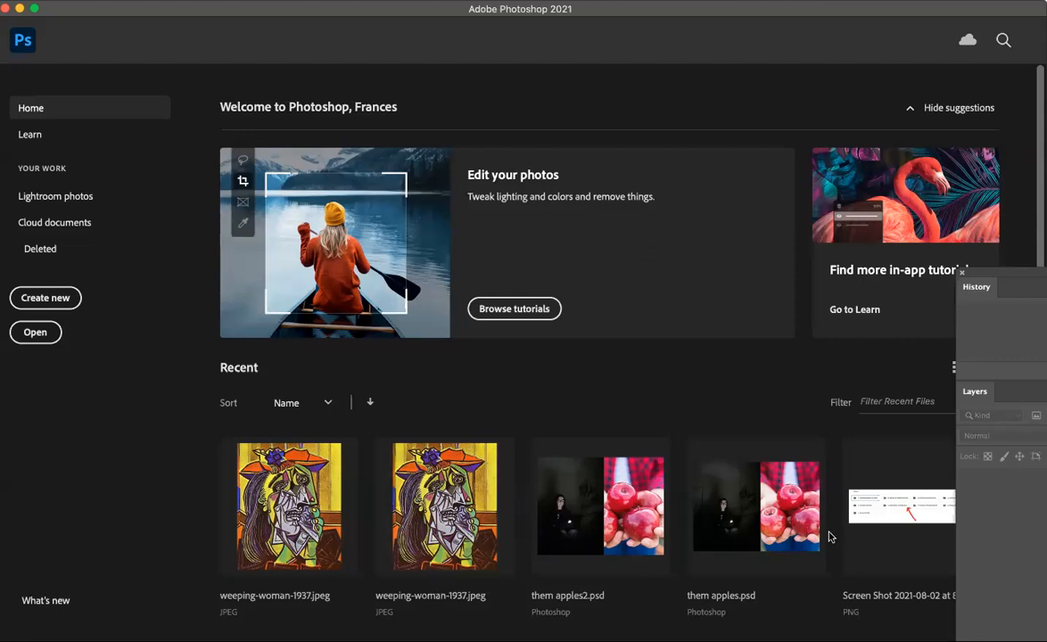
Step: Switch to the browser and scroll through the diptych examples on the lesson page
{"action": "key", "text": "super+Tab"}
{"action": "scroll", "coordinate": [405, 440], "scroll_direction": "up", "scroll_amount": 5}
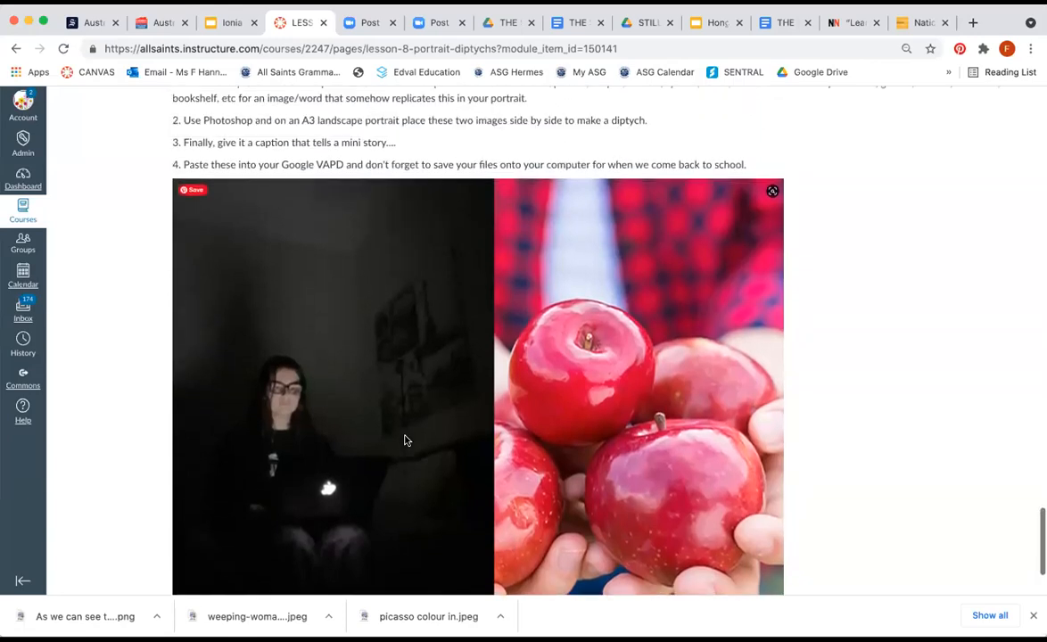
{"action": "scroll", "coordinate": [405, 440], "scroll_direction": "up", "scroll_amount": 5}
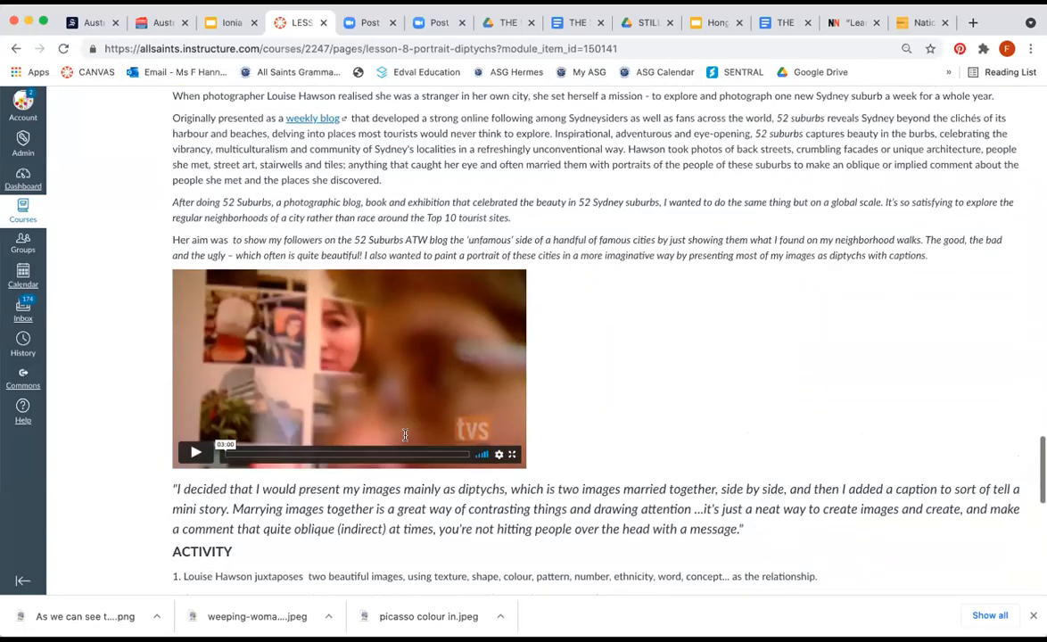
{"action": "scroll", "coordinate": [405, 437], "scroll_direction": "up", "scroll_amount": 5}
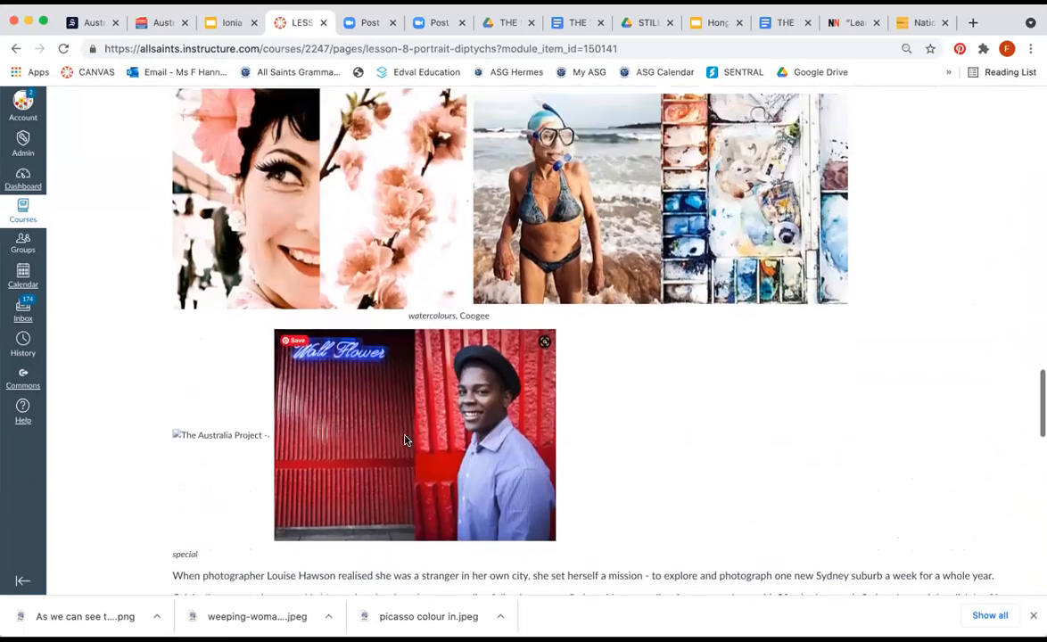
{"action": "scroll", "coordinate": [405, 440], "scroll_direction": "down", "scroll_amount": 1}
{"action": "scroll", "coordinate": [405, 440], "scroll_direction": "up", "scroll_amount": 5}
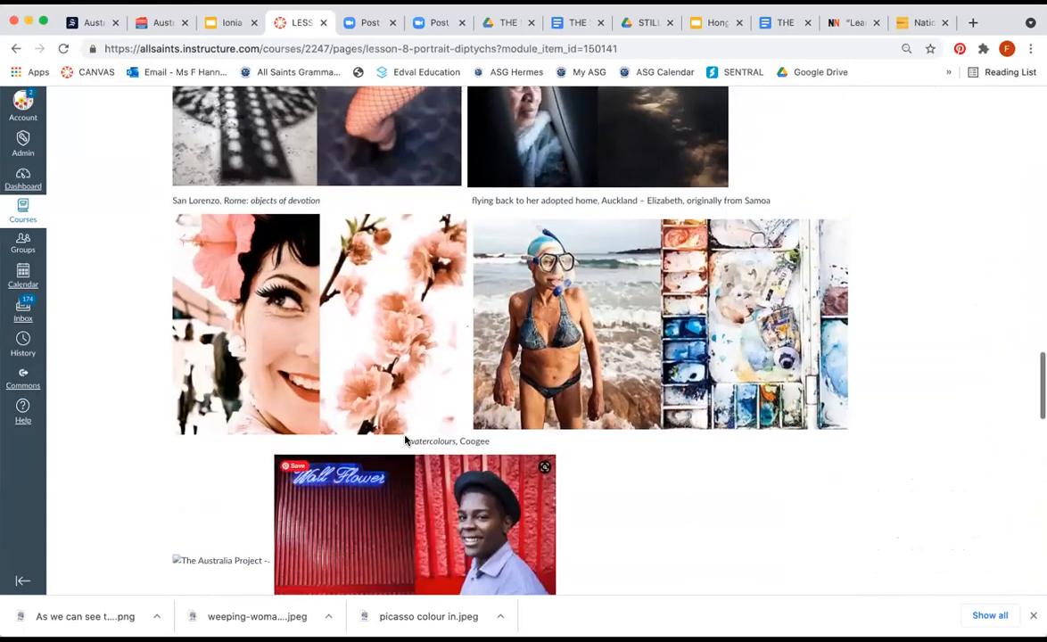
{"action": "scroll", "coordinate": [405, 440], "scroll_direction": "up", "scroll_amount": 1}
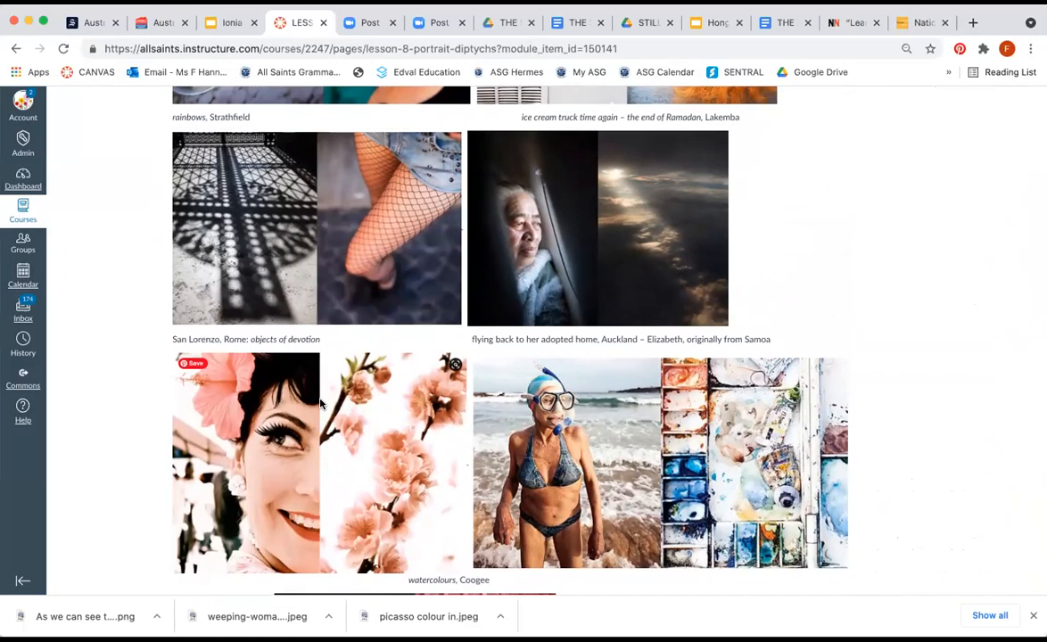
{"action": "scroll", "coordinate": [320, 405], "scroll_direction": "up", "scroll_amount": 3}
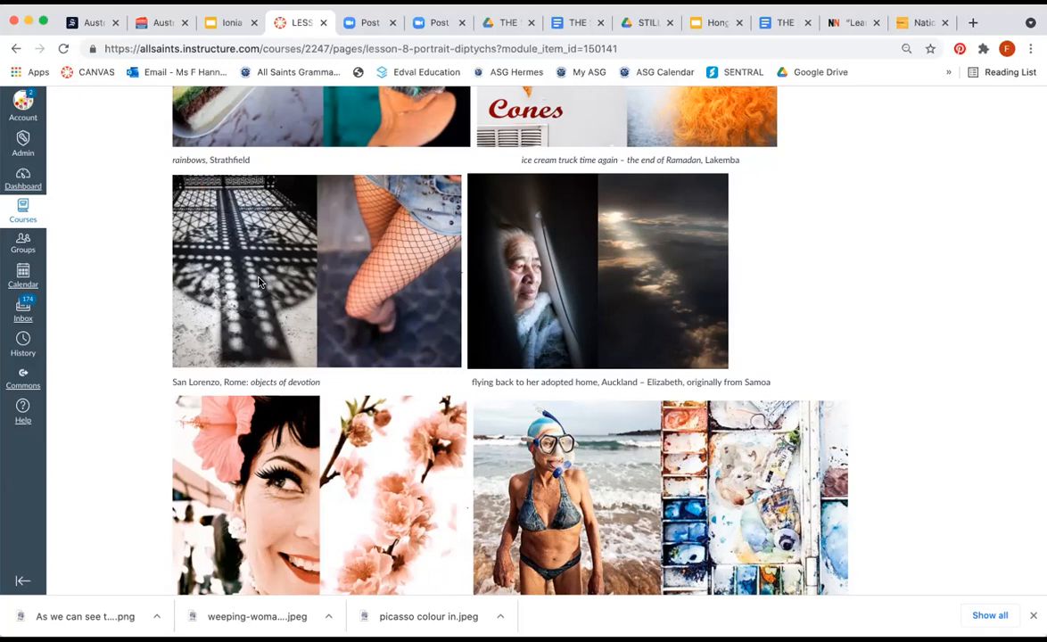
Step: Create a new Letter print document named Diptych 1 in landscape orientation
{"action": "key", "text": "super+Tab"}
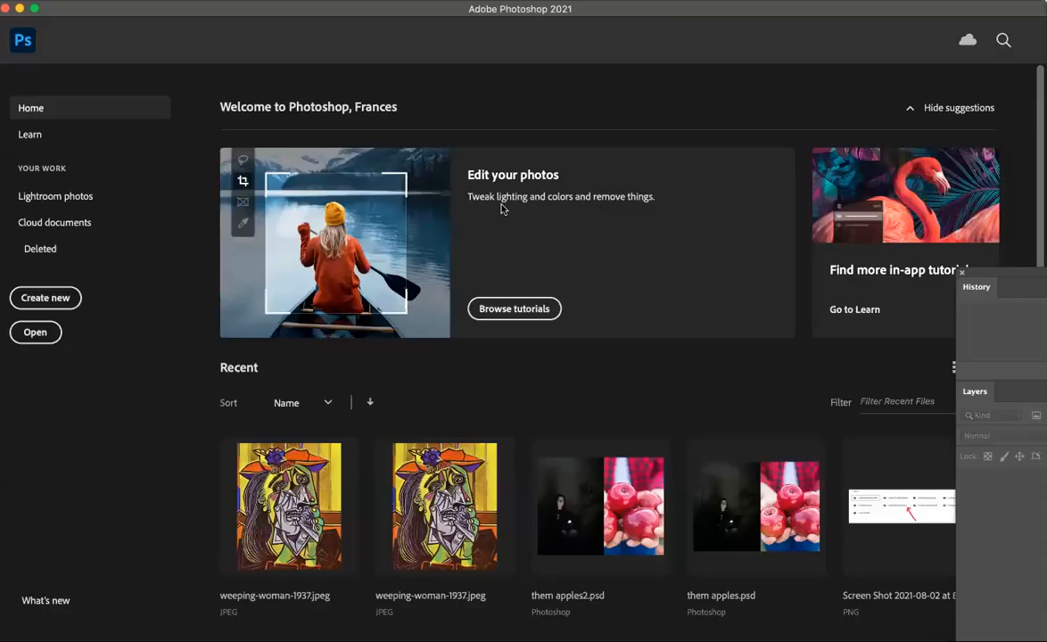
{"action": "left_click", "coordinate": [51, 299]}
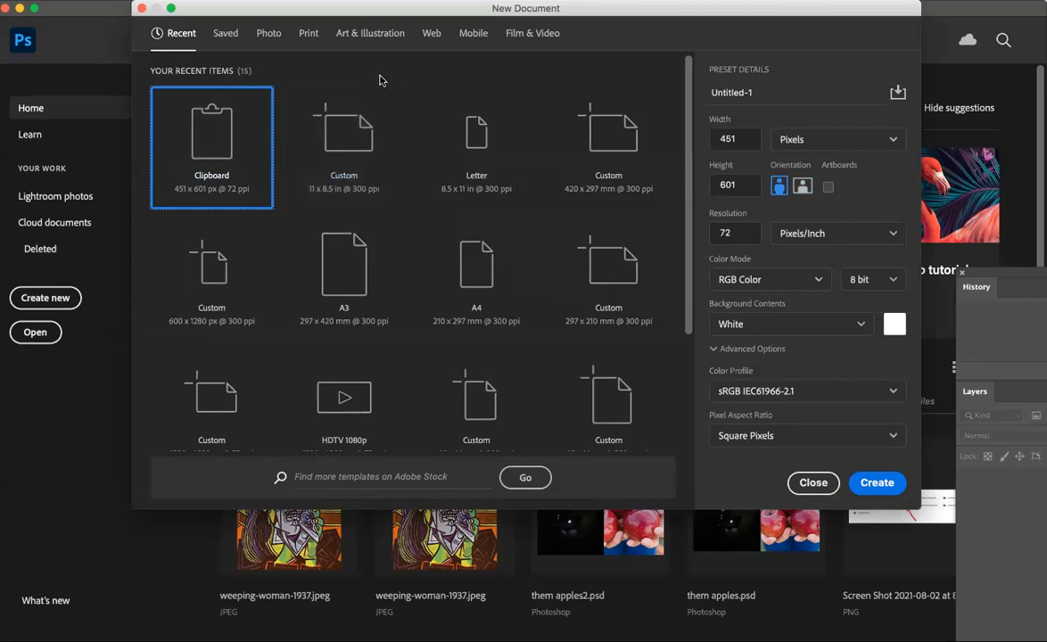
{"action": "left_click", "coordinate": [309, 33]}
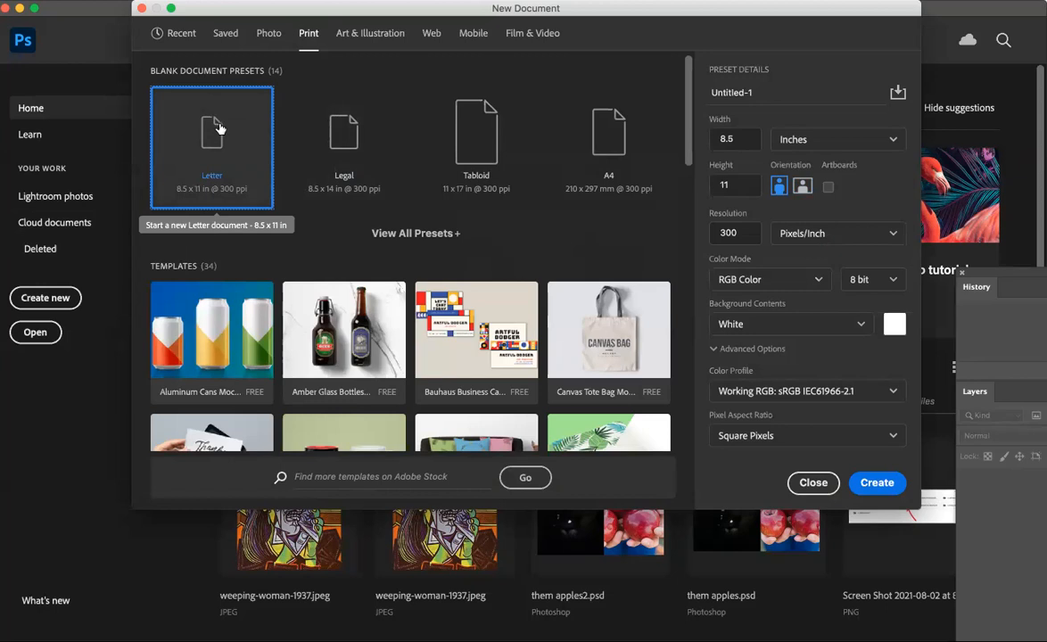
{"action": "left_click", "coordinate": [705, 85]}
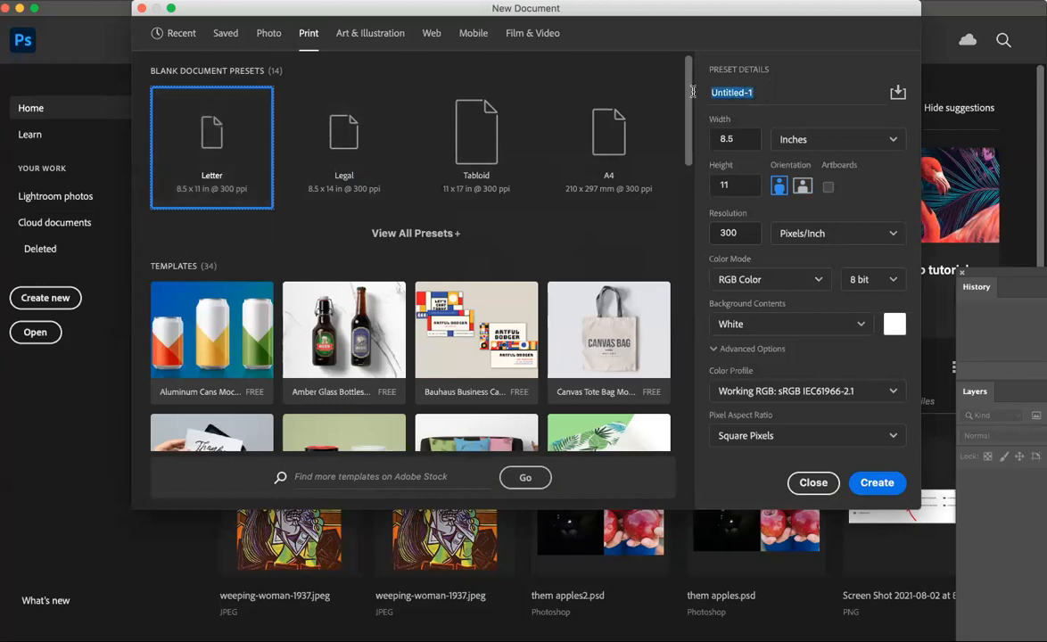
{"action": "type", "text": "Dip"}
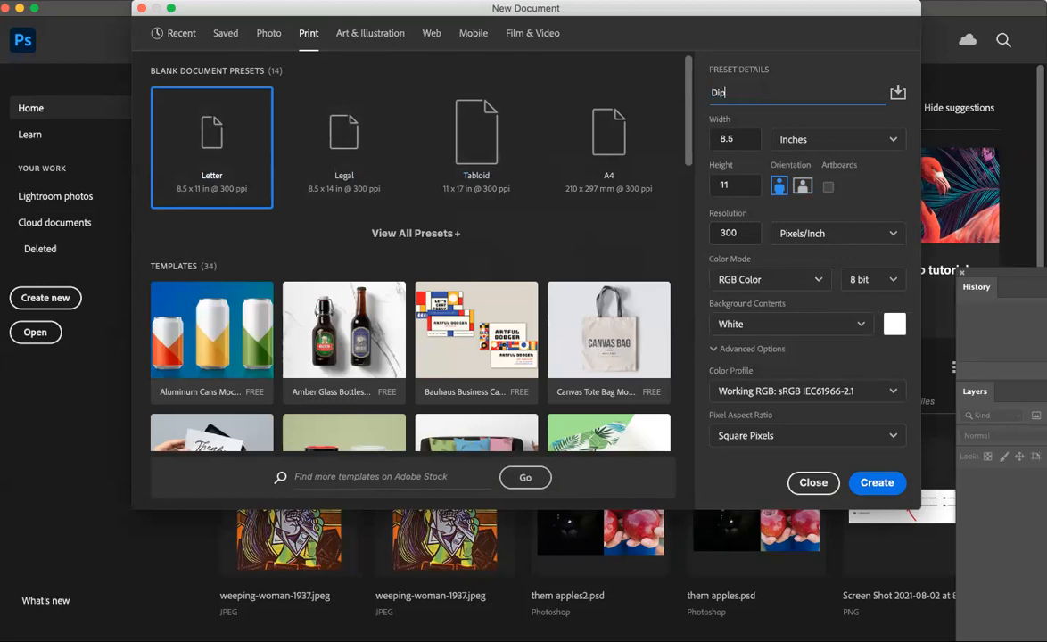
{"action": "type", "text": "tych 1"}
{"action": "left_click", "coordinate": [804, 185]}
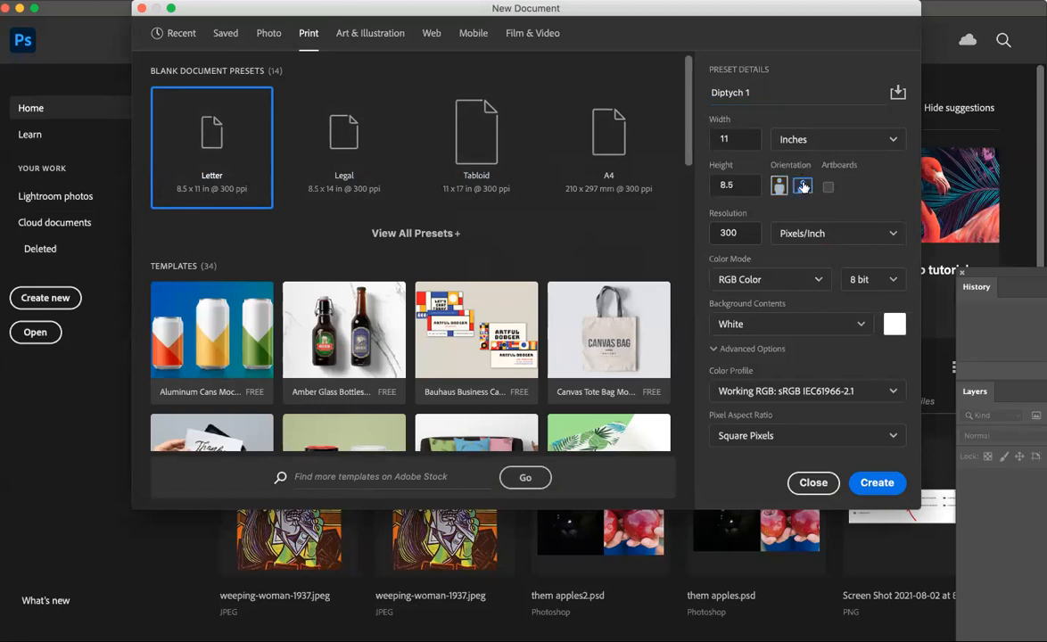
{"action": "left_click", "coordinate": [875, 484]}
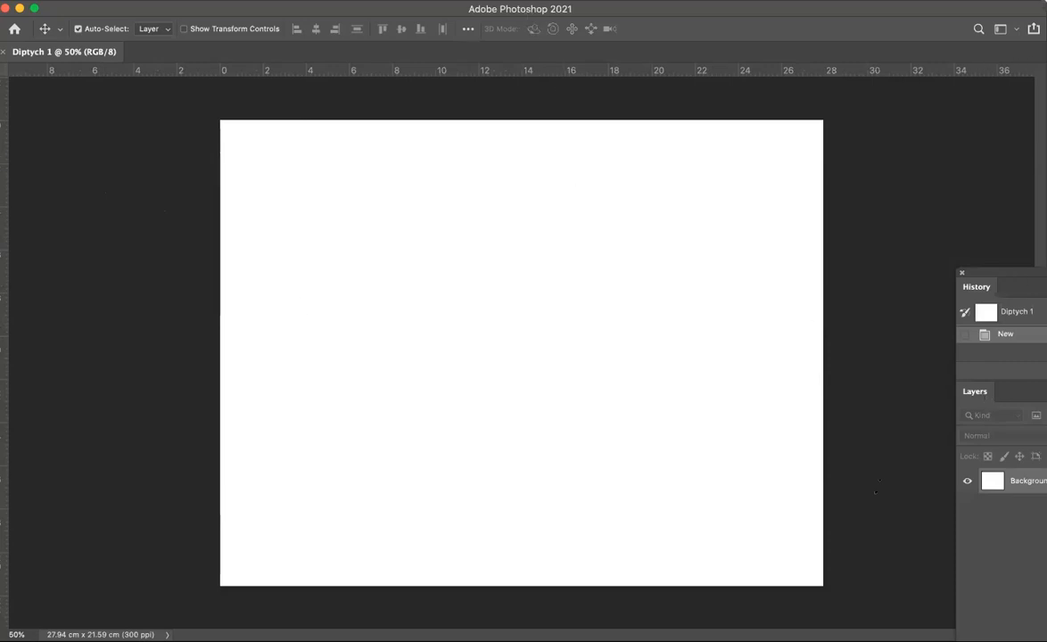
Step: Show the Tools panel
{"action": "left_click", "coordinate": [493, 1]}
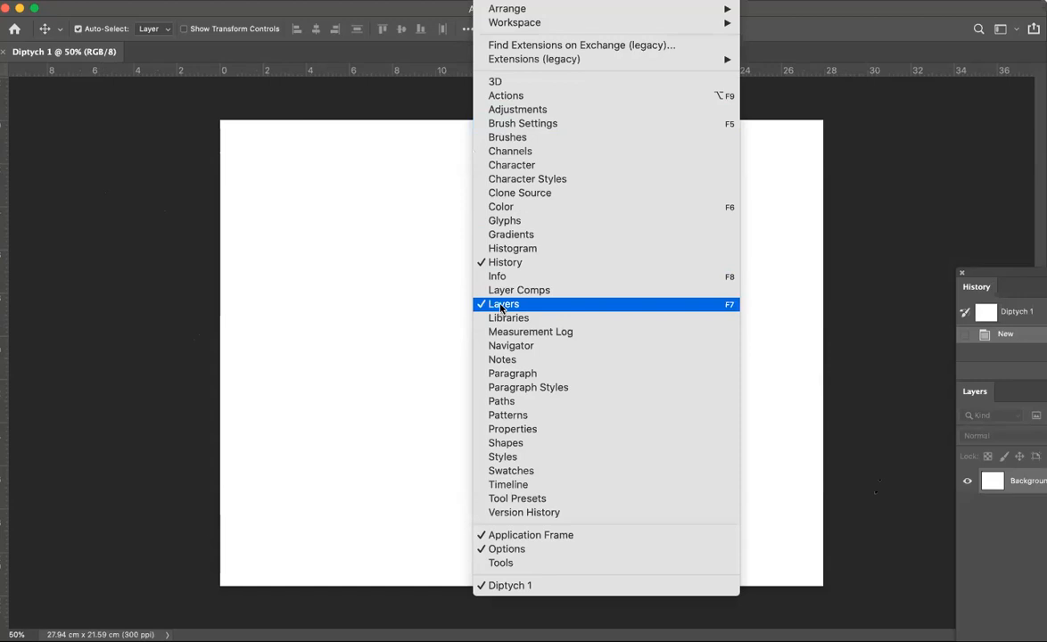
{"action": "left_click", "coordinate": [511, 564]}
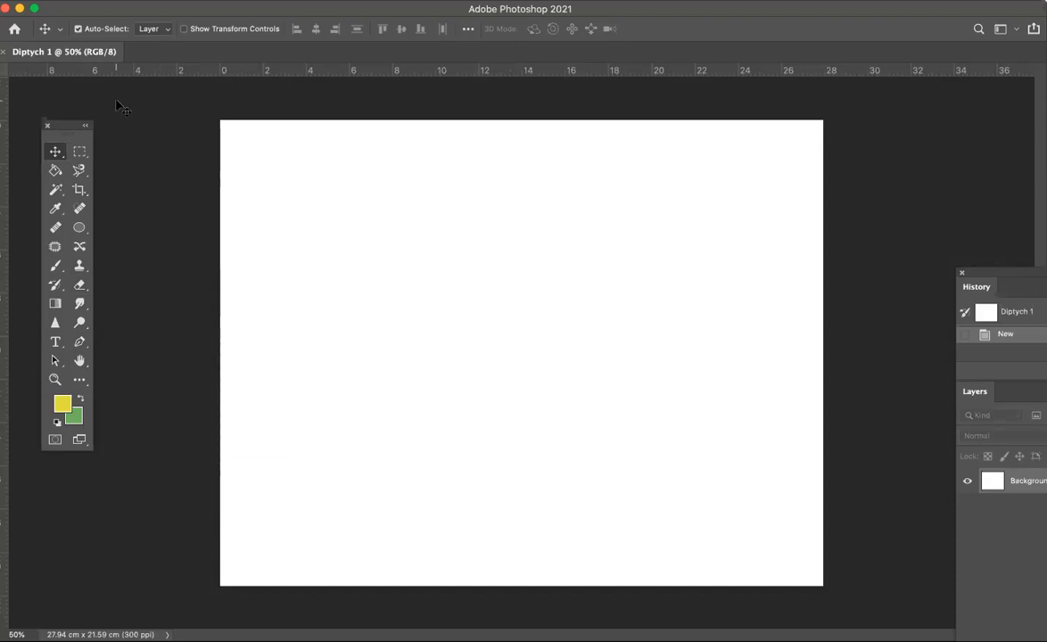
Step: Place apple-feat.jpeg embedded, enlarge it to about 328% and position it over the right part of the canvas
{"action": "left_click", "coordinate": [113, 1]}
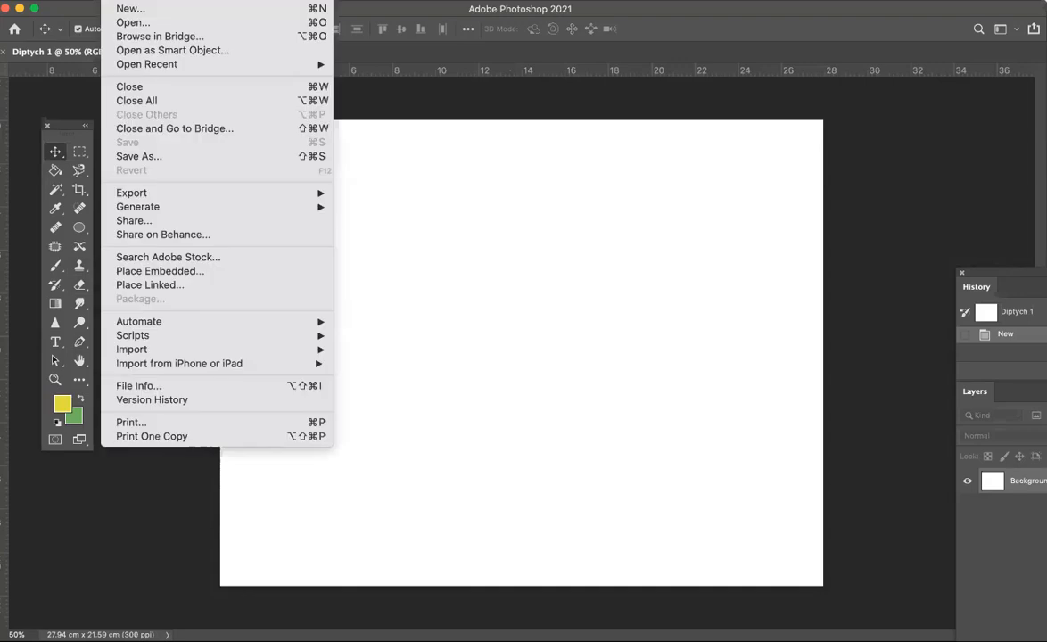
{"action": "left_click", "coordinate": [145, 272]}
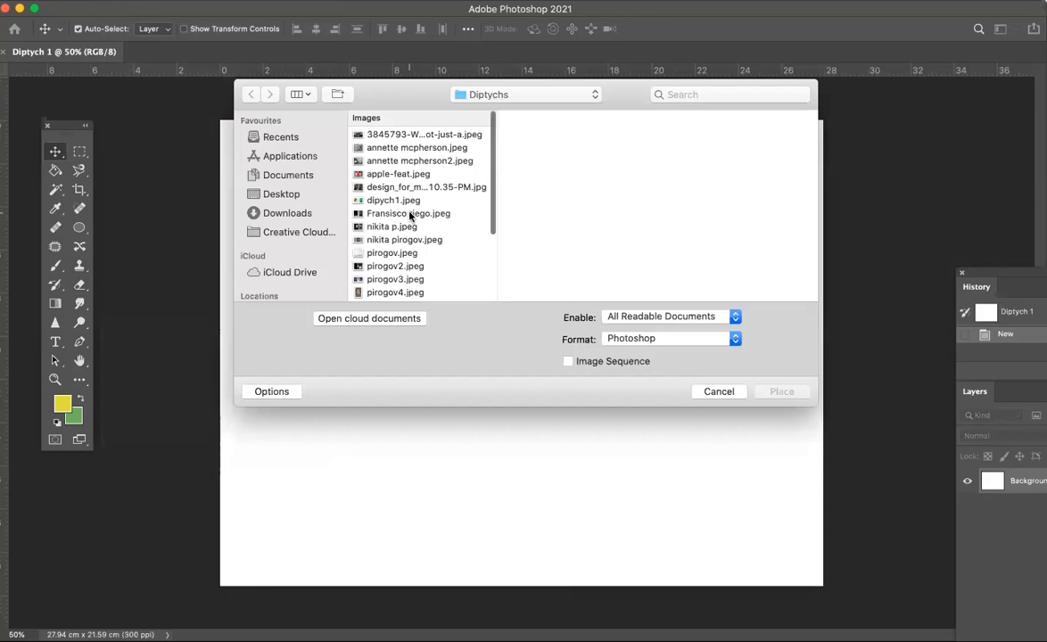
{"action": "left_click", "coordinate": [399, 175]}
{"action": "left_click", "coordinate": [776, 392]}
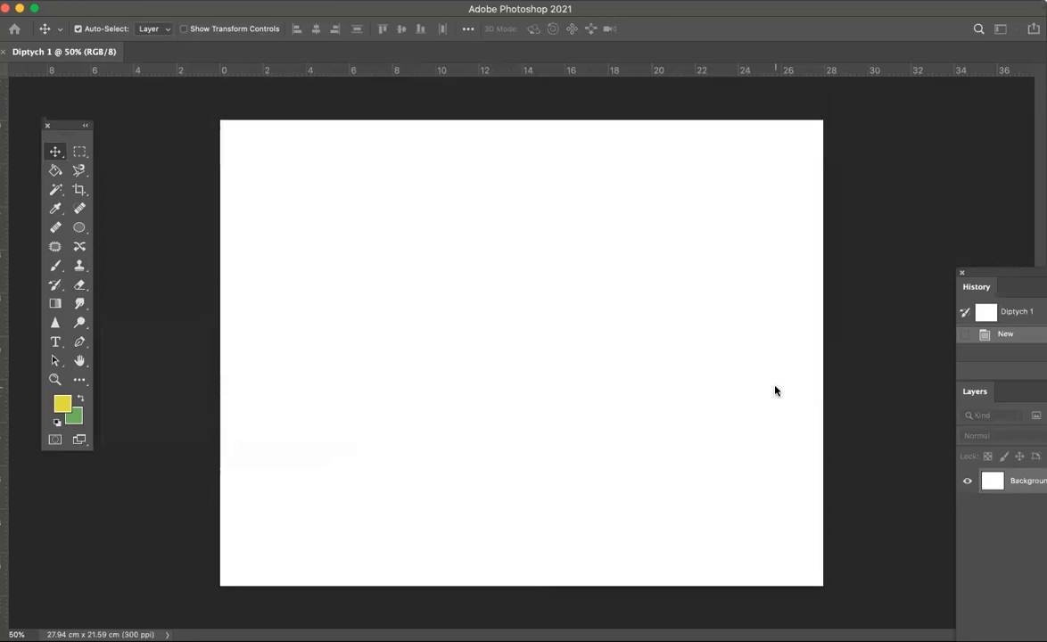
{"action": "left_click_drag", "start_coordinate": [536, 348], "coordinate": [682, 336]}
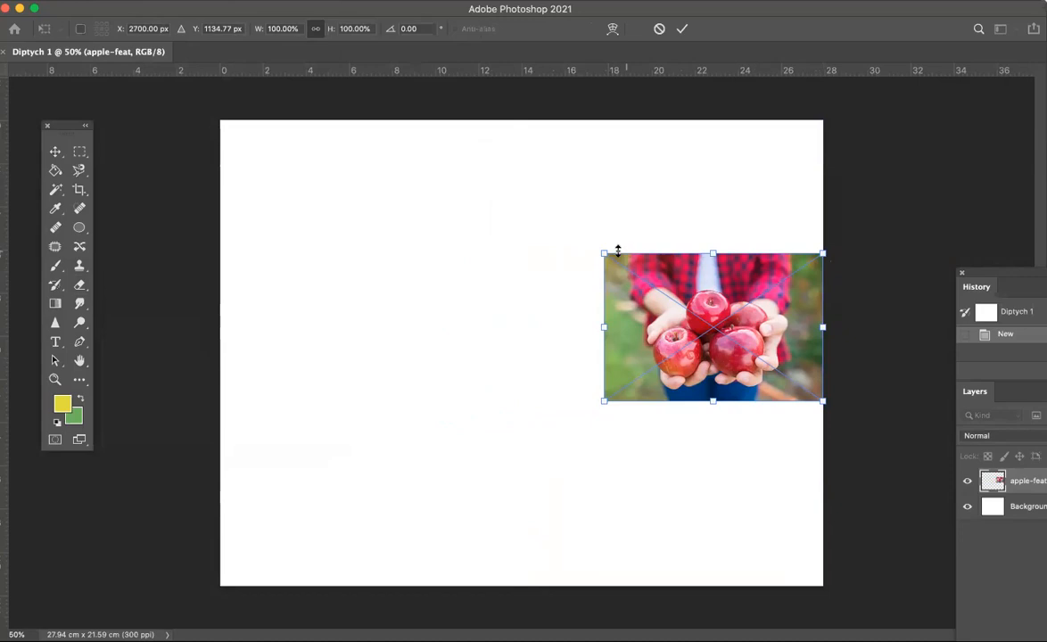
{"action": "left_click_drag", "start_coordinate": [604, 254], "coordinate": [408, 74]}
{"action": "left_click_drag", "start_coordinate": [401, 395], "coordinate": [199, 616]}
{"action": "left_click_drag", "start_coordinate": [153, 567], "coordinate": [103, 601]}
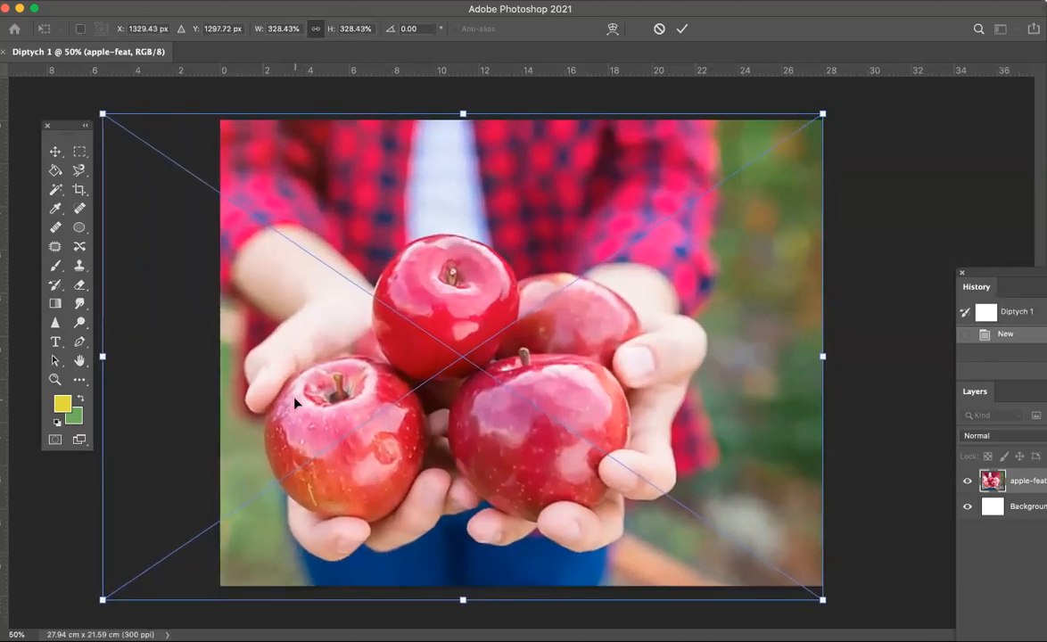
{"action": "left_click_drag", "start_coordinate": [299, 368], "coordinate": [546, 375]}
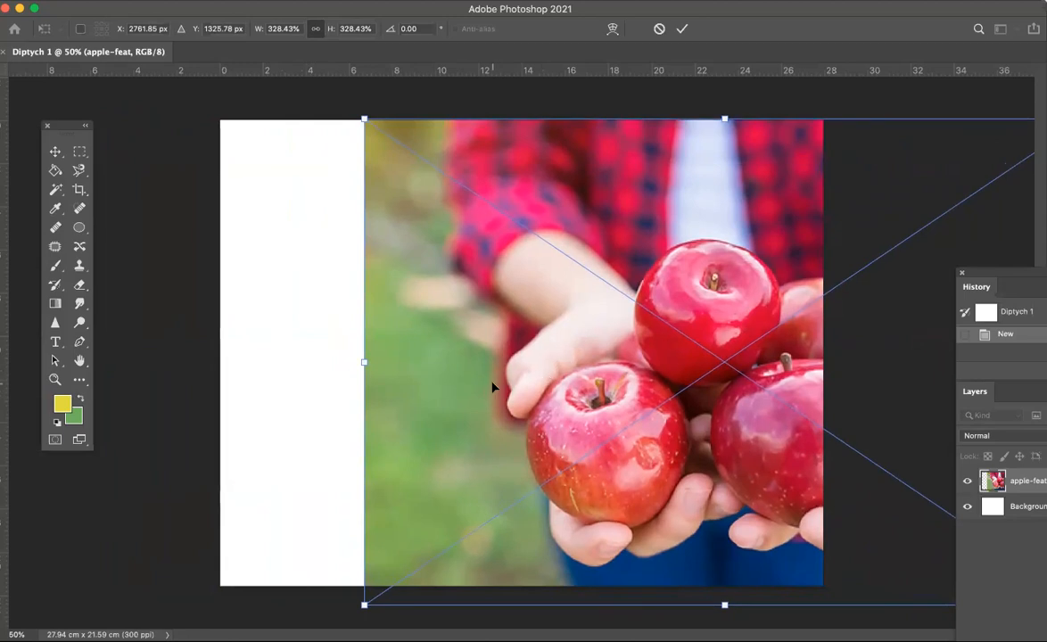
{"action": "key", "text": "Return"}
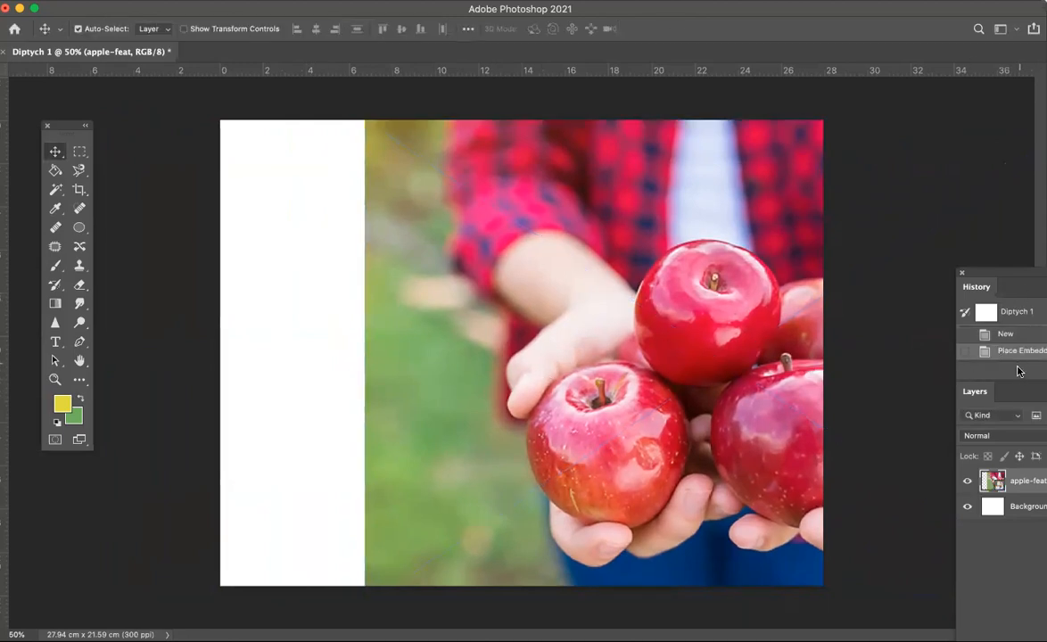
Step: Place vicky.jpg embedded over the left side and scale it to about 152%
{"action": "left_click_drag", "start_coordinate": [1023, 394], "coordinate": [911, 288]}
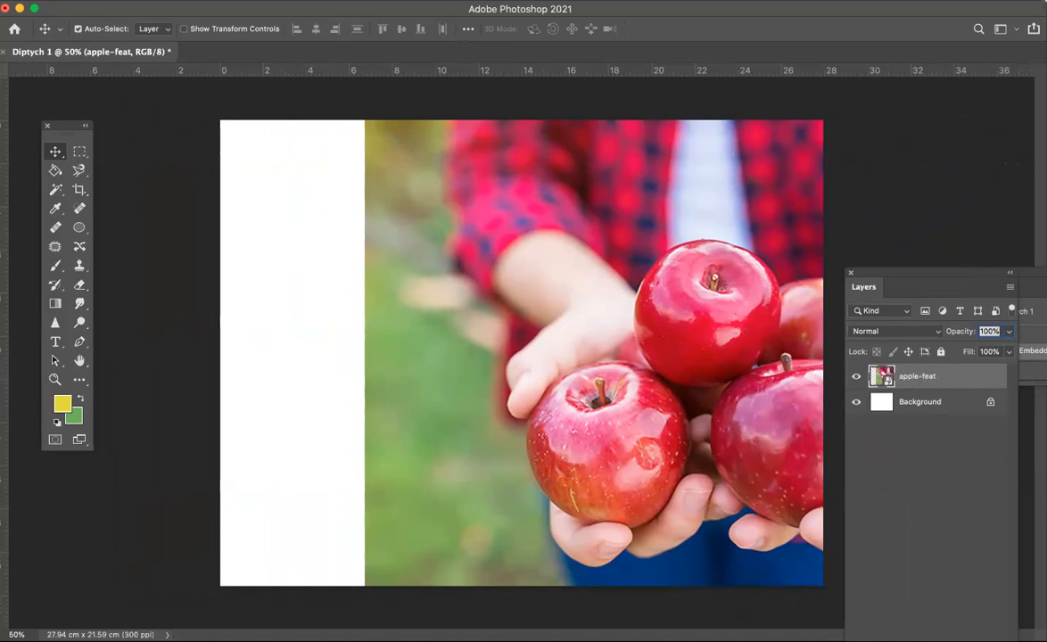
{"action": "left_click", "coordinate": [113, 1]}
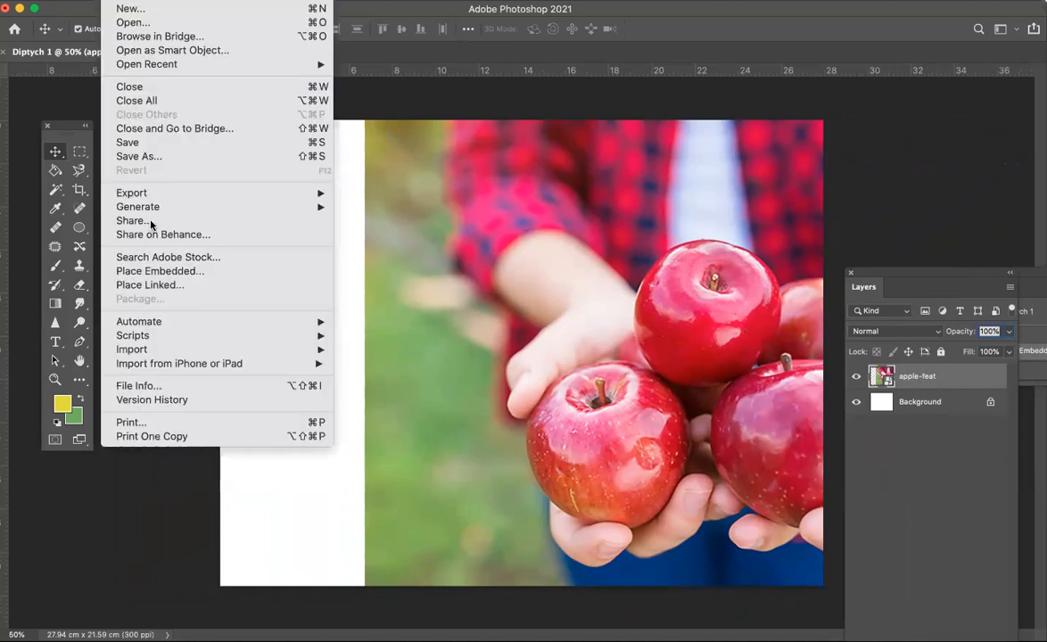
{"action": "left_click", "coordinate": [150, 270]}
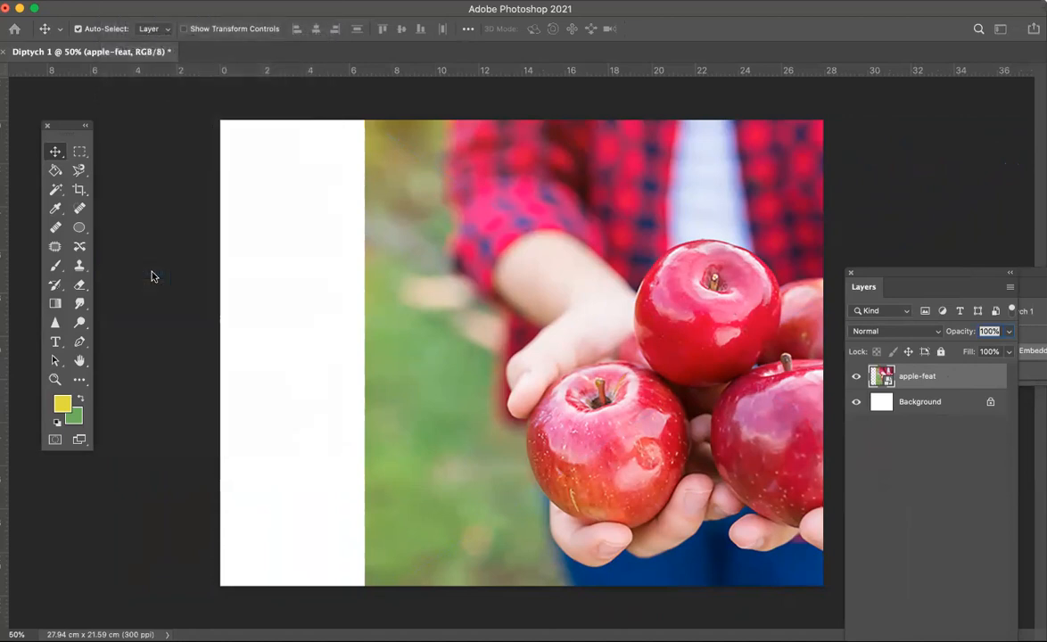
{"action": "scroll", "coordinate": [401, 248], "scroll_direction": "down", "scroll_amount": 3}
{"action": "scroll", "coordinate": [397, 248], "scroll_direction": "down", "scroll_amount": 4}
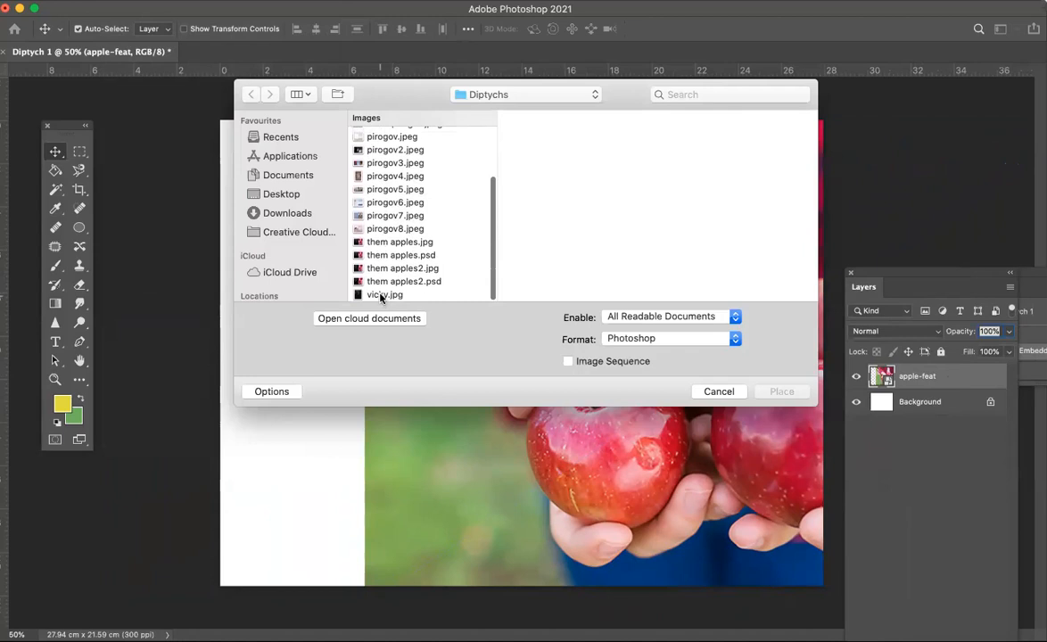
{"action": "left_click", "coordinate": [382, 296]}
{"action": "left_click", "coordinate": [782, 393]}
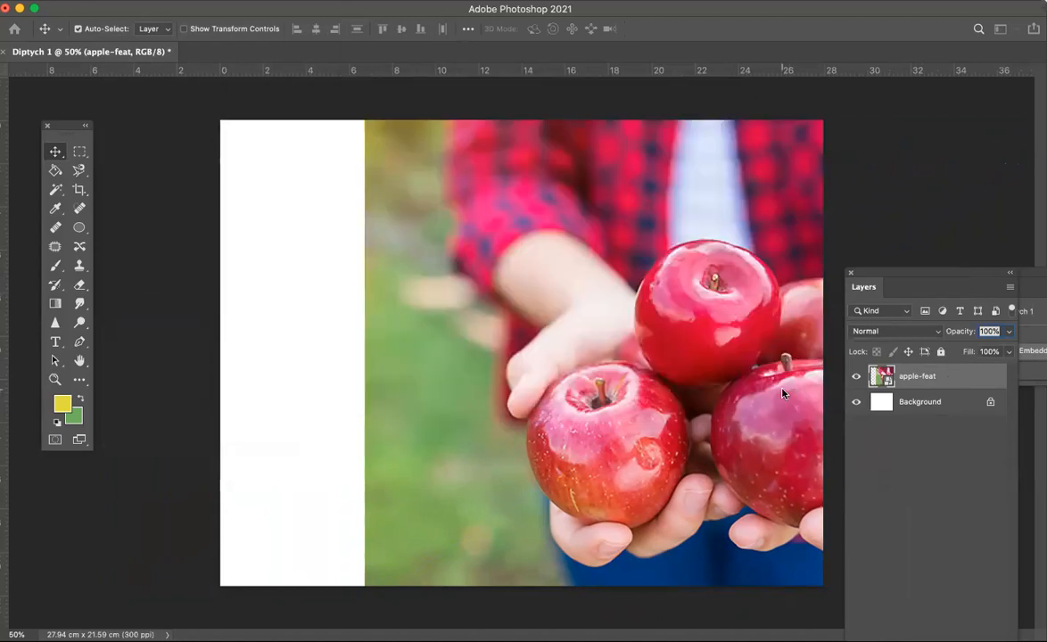
{"action": "left_click_drag", "start_coordinate": [576, 357], "coordinate": [455, 350]}
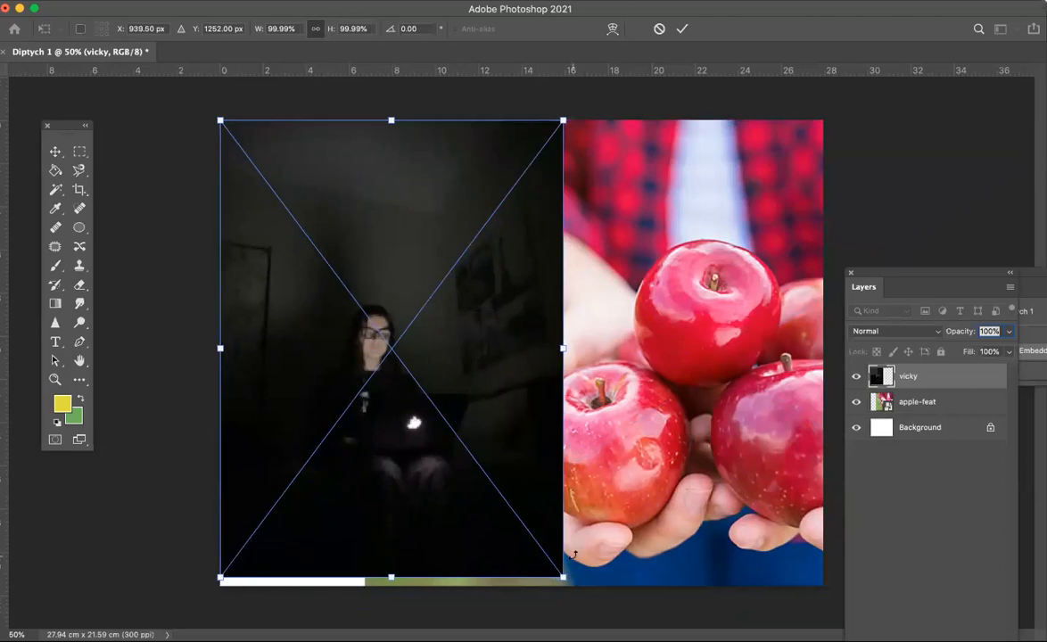
{"action": "left_click_drag", "start_coordinate": [563, 578], "coordinate": [612, 607]}
{"action": "left_click_drag", "start_coordinate": [503, 507], "coordinate": [444, 491]}
{"action": "left_click_drag", "start_coordinate": [559, 102], "coordinate": [692, 0]}
{"action": "left_click_drag", "start_coordinate": [515, 311], "coordinate": [489, 321]}
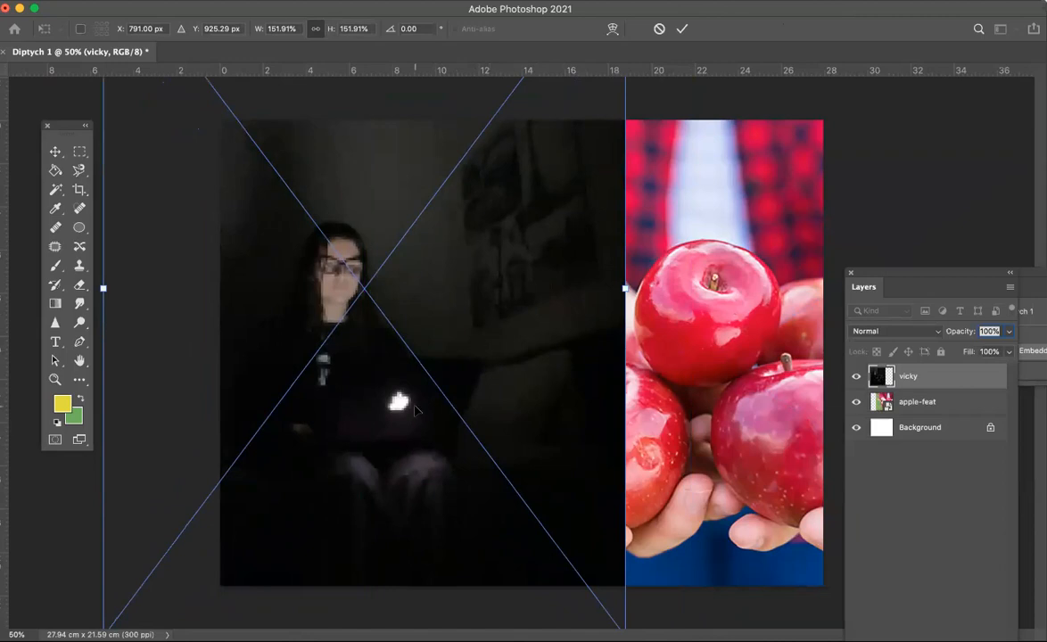
{"action": "key", "text": "Return"}
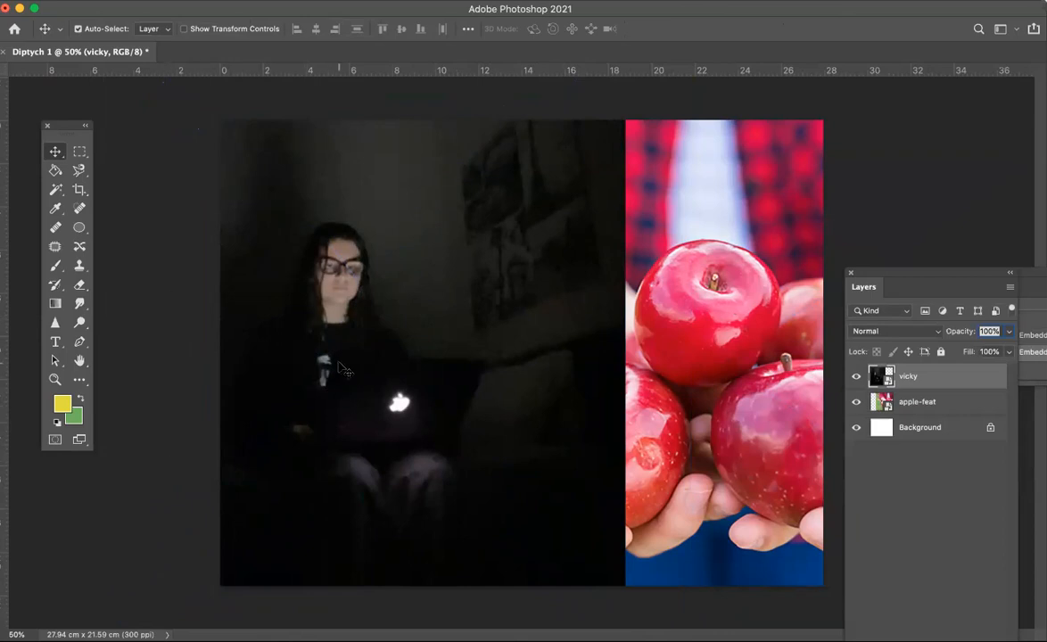
Step: Free-transform the vicky layer again, resizing it to about 144% and shifting it right
{"action": "key", "text": "super+t"}
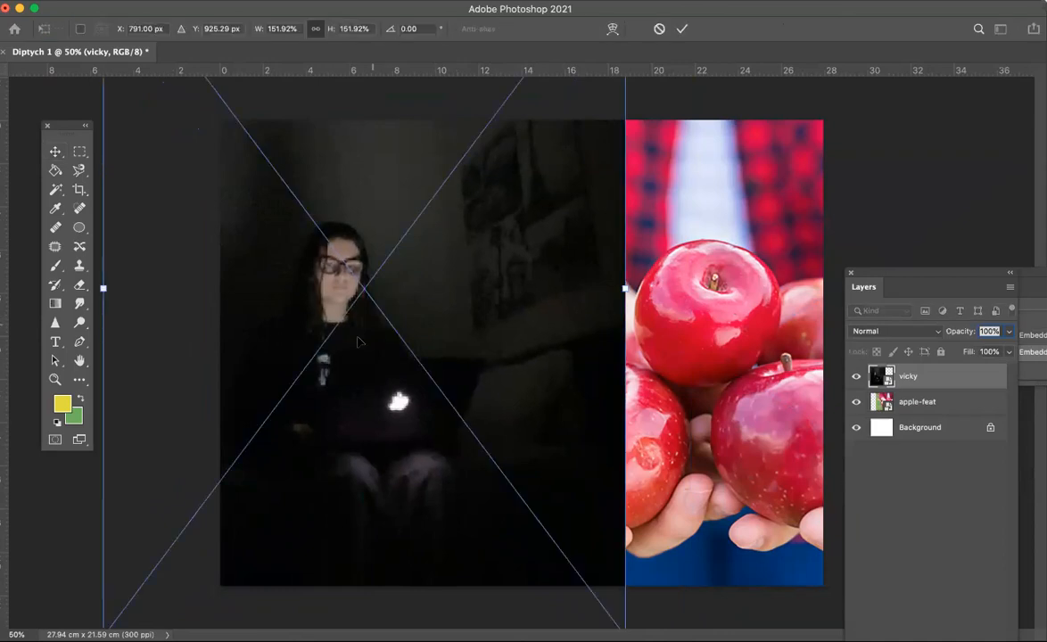
{"action": "mouse_move", "coordinate": [550, 282]}
{"action": "left_mouse_down"}
{"action": "mouse_move", "coordinate": [533, 283]}
{"action": "mouse_move", "coordinate": [569, 289]}
{"action": "left_mouse_up"}
{"action": "left_click_drag", "start_coordinate": [123, 295], "coordinate": [150, 295]}
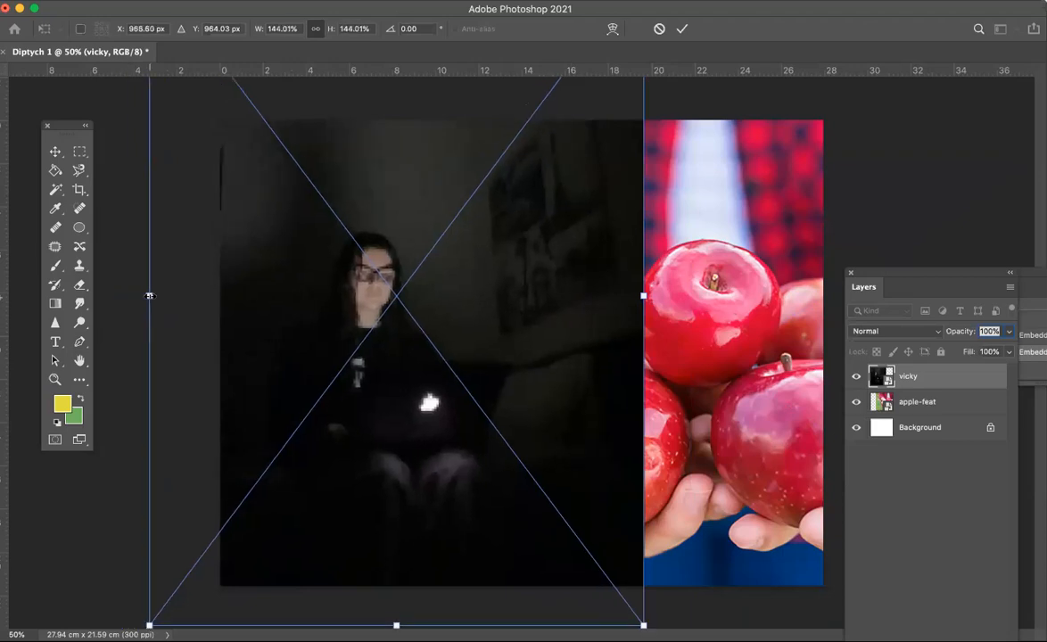
{"action": "key", "text": "Return"}
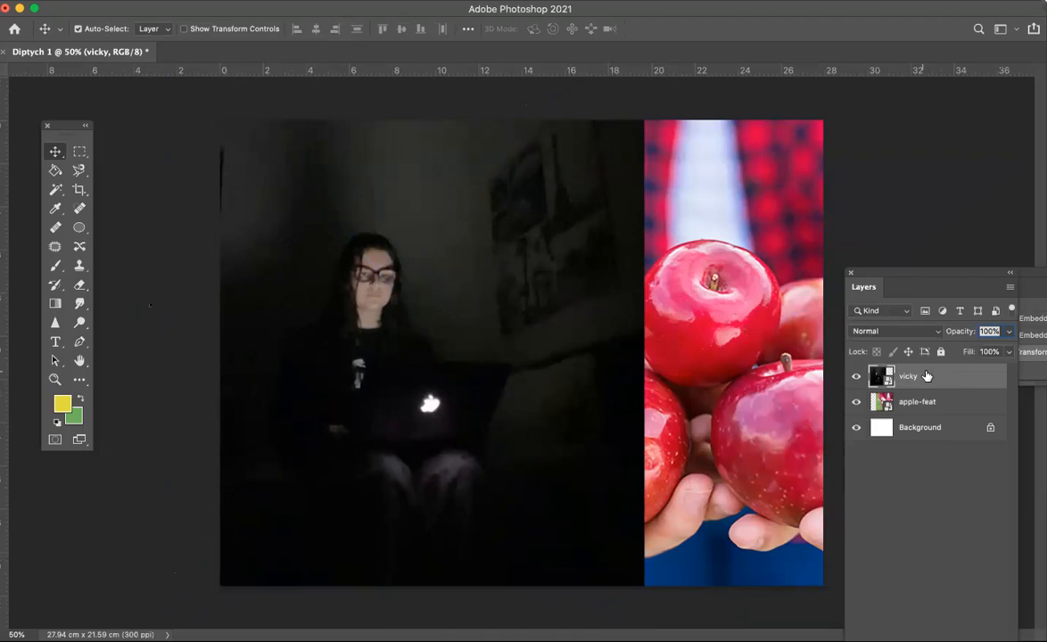
Step: Move the vicky layer below the apple-feat layer in the layer stack
{"action": "left_click_drag", "start_coordinate": [938, 273], "coordinate": [896, 246]}
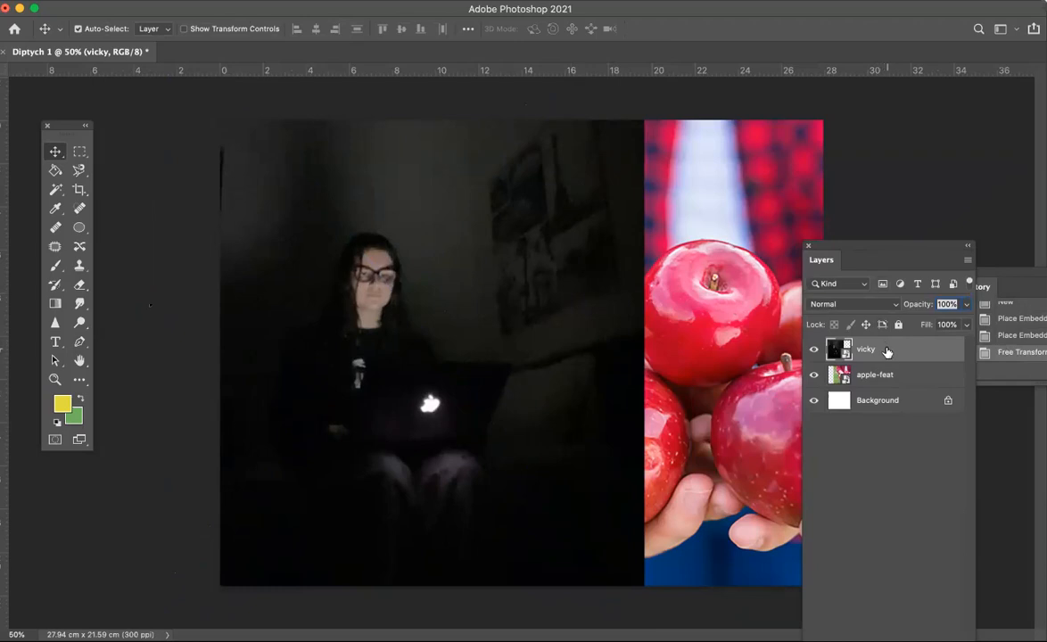
{"action": "left_click_drag", "start_coordinate": [889, 354], "coordinate": [893, 383]}
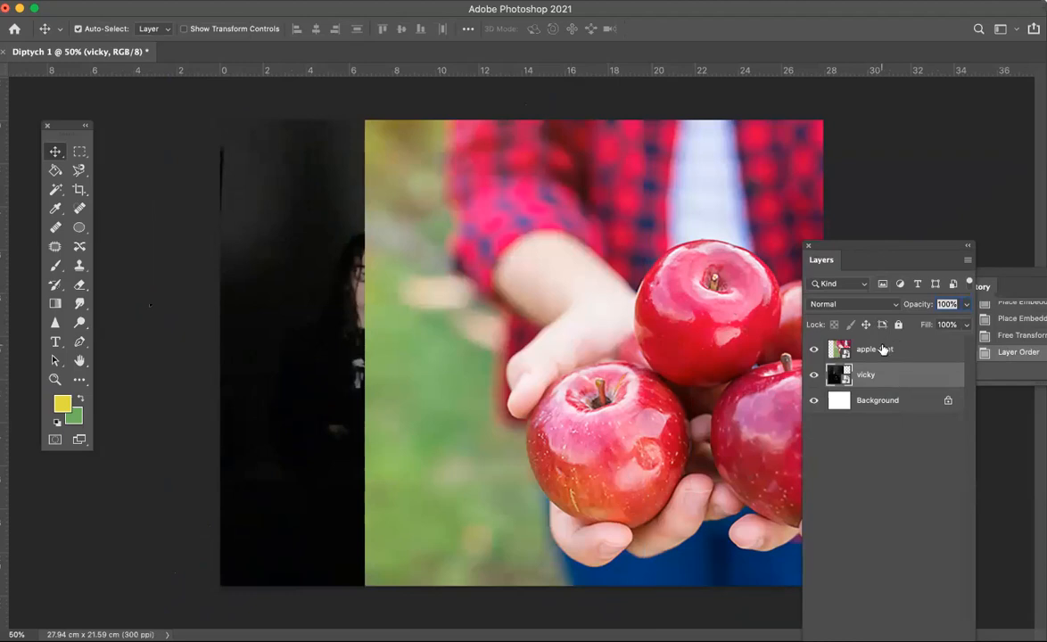
Step: Move the vicky layer above apple-feat and reposition it so its edge meets the apple photo
{"action": "left_click_drag", "start_coordinate": [883, 350], "coordinate": [886, 375]}
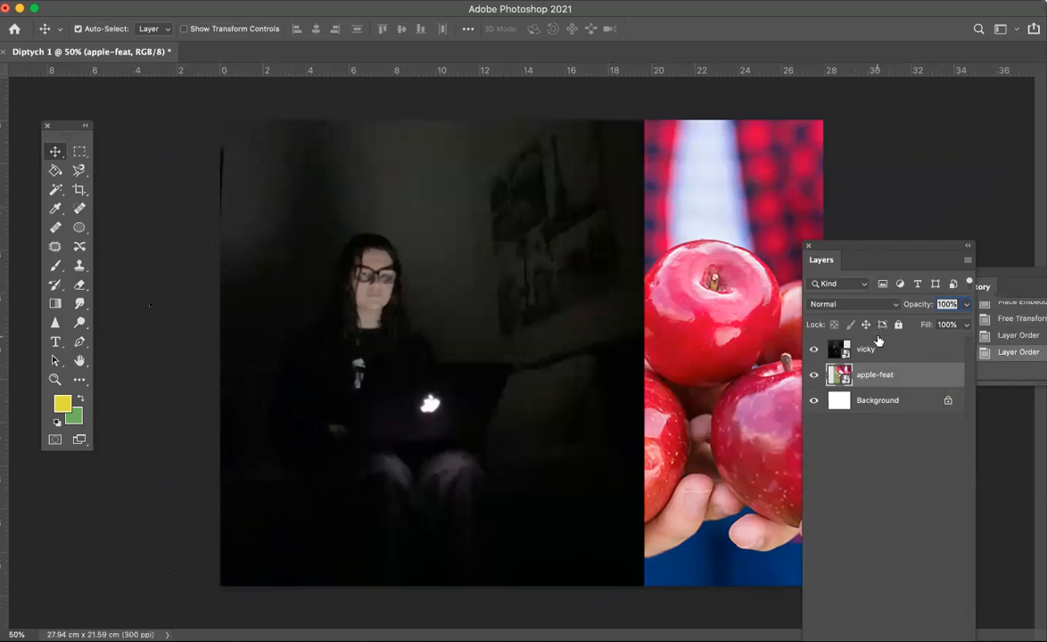
{"action": "left_click", "coordinate": [893, 351]}
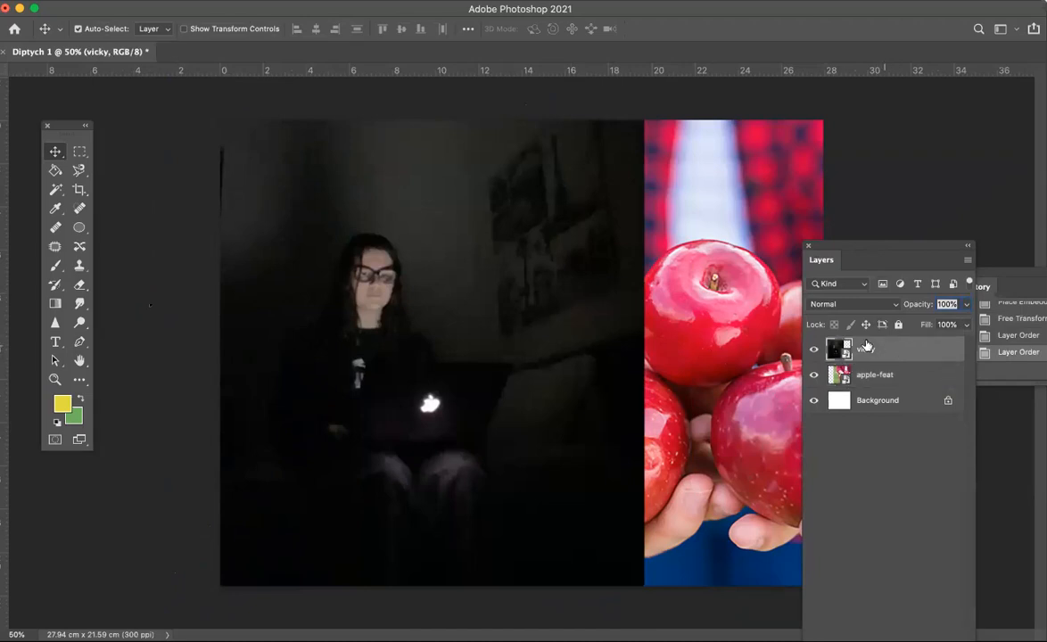
{"action": "left_click_drag", "start_coordinate": [576, 365], "coordinate": [553, 370]}
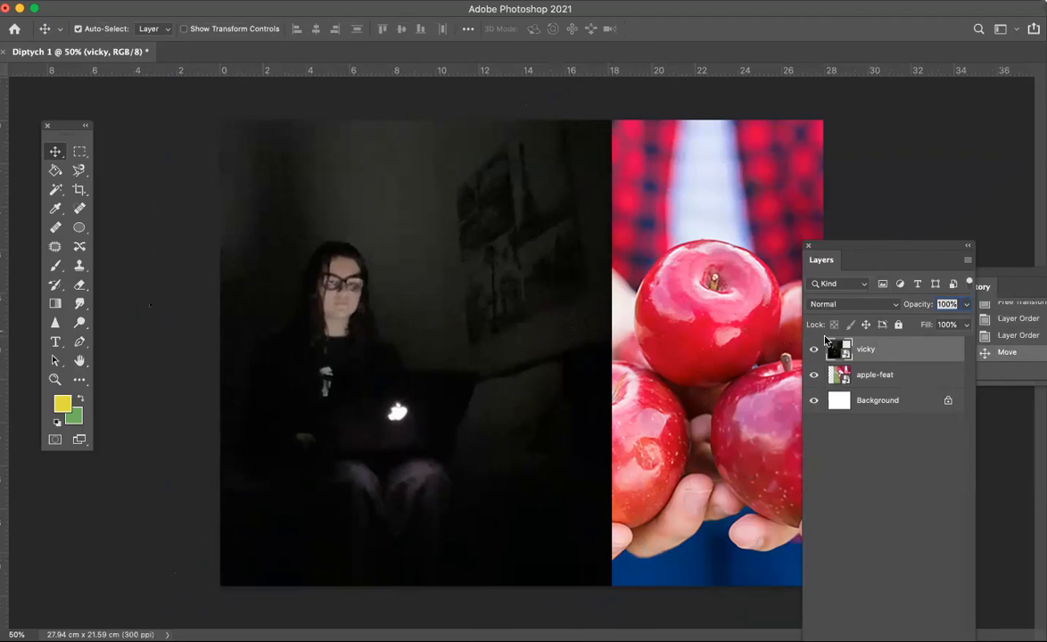
{"action": "left_click_drag", "start_coordinate": [471, 348], "coordinate": [500, 363]}
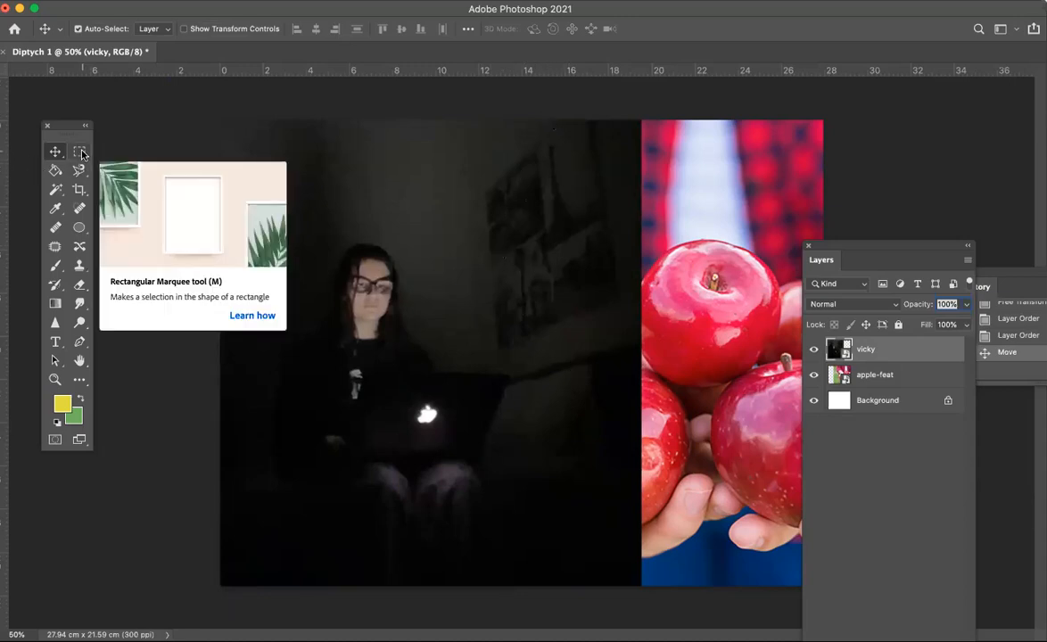
Step: Select a tall rectangle over the vicky layer's right strip and try to delete it
{"action": "left_click_drag", "start_coordinate": [81, 155], "coordinate": [109, 143]}
{"action": "left_click_drag", "start_coordinate": [500, 120], "coordinate": [670, 624]}
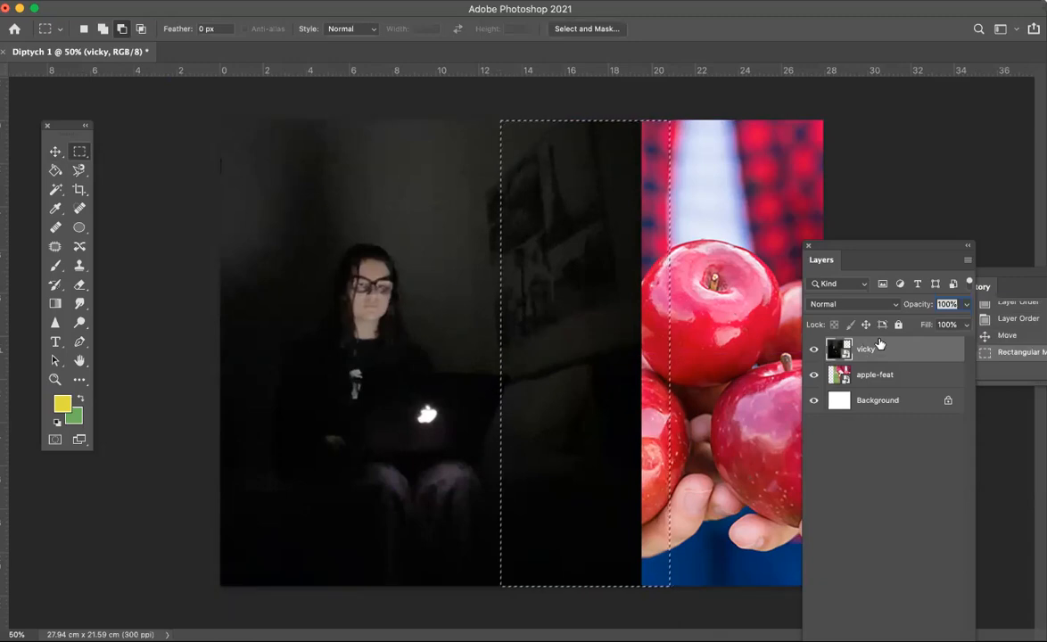
{"action": "key", "text": "BackSpace"}
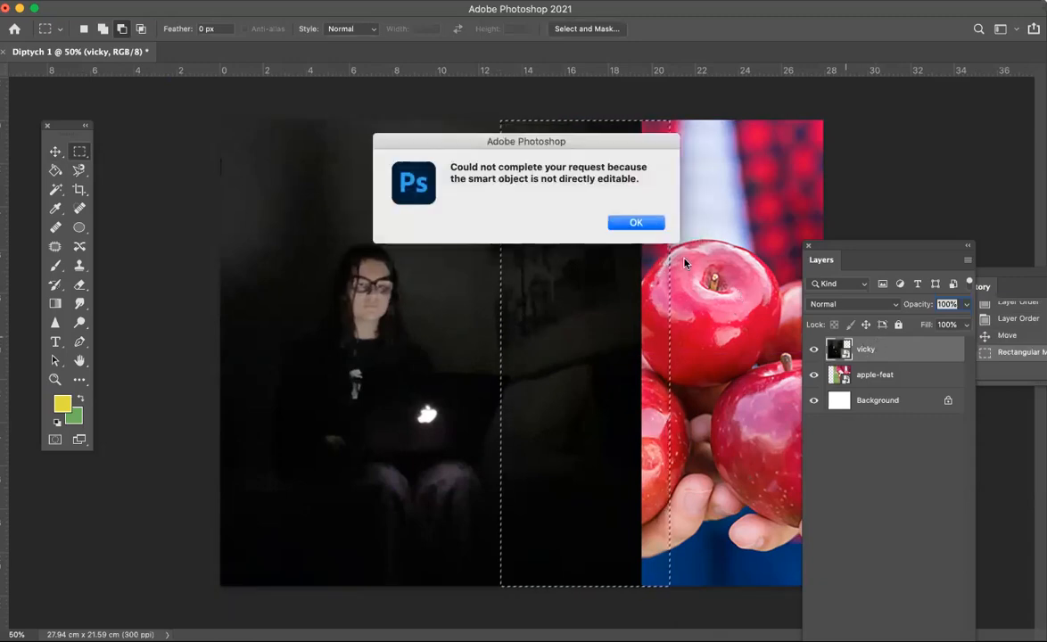
{"action": "left_click", "coordinate": [637, 223]}
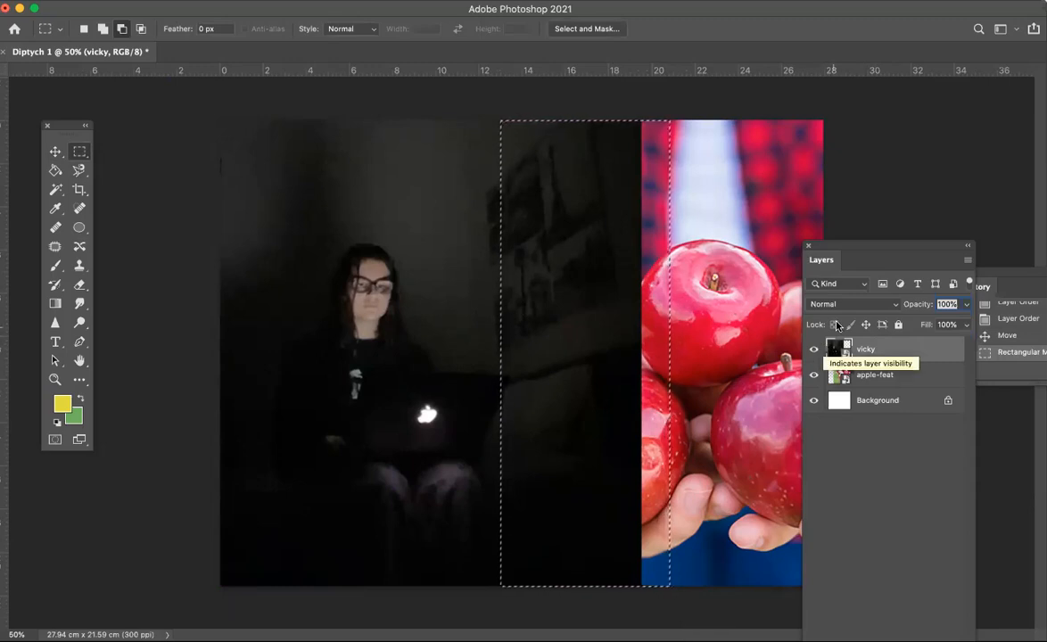
Step: Rasterize the vicky layer and delete the selected strip, then deselect
{"action": "right_click", "coordinate": [901, 356]}
{"action": "scroll", "coordinate": [762, 516], "scroll_direction": "down", "scroll_amount": 3}
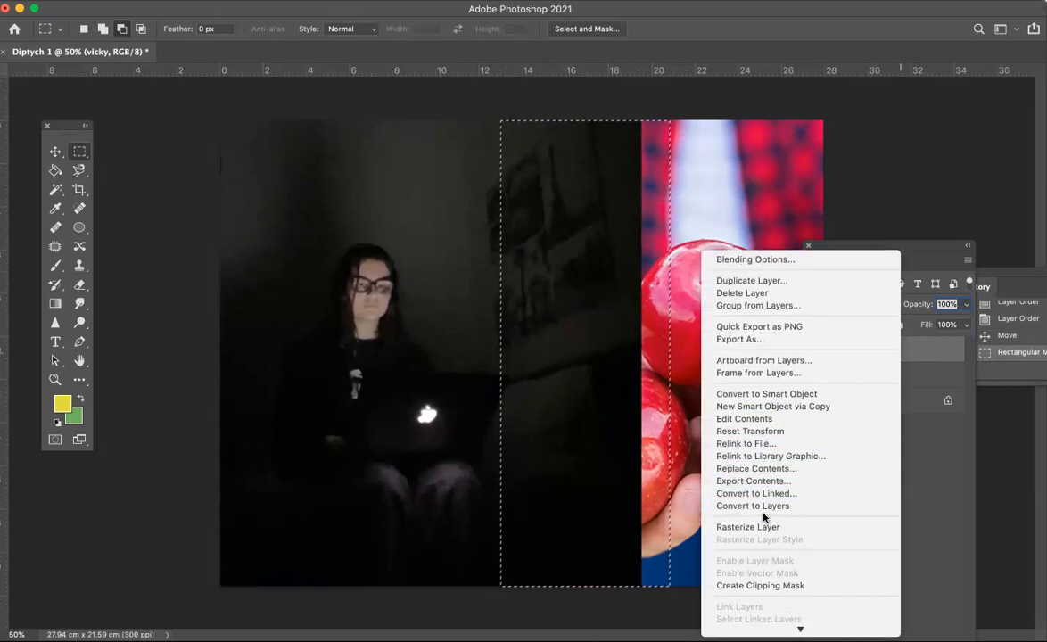
{"action": "left_click", "coordinate": [761, 527]}
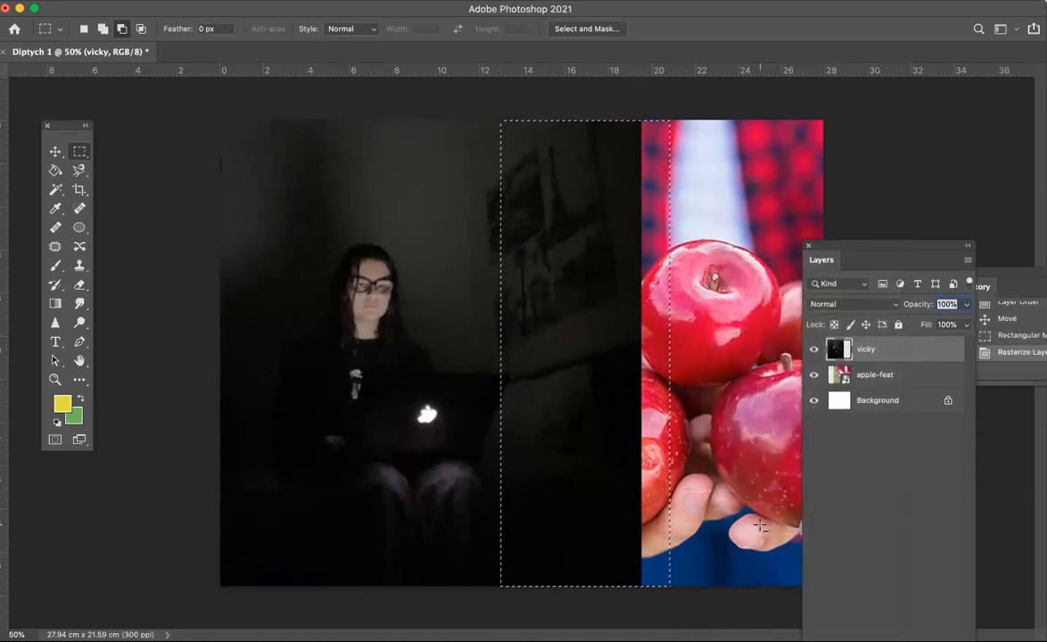
{"action": "key", "text": "Delete"}
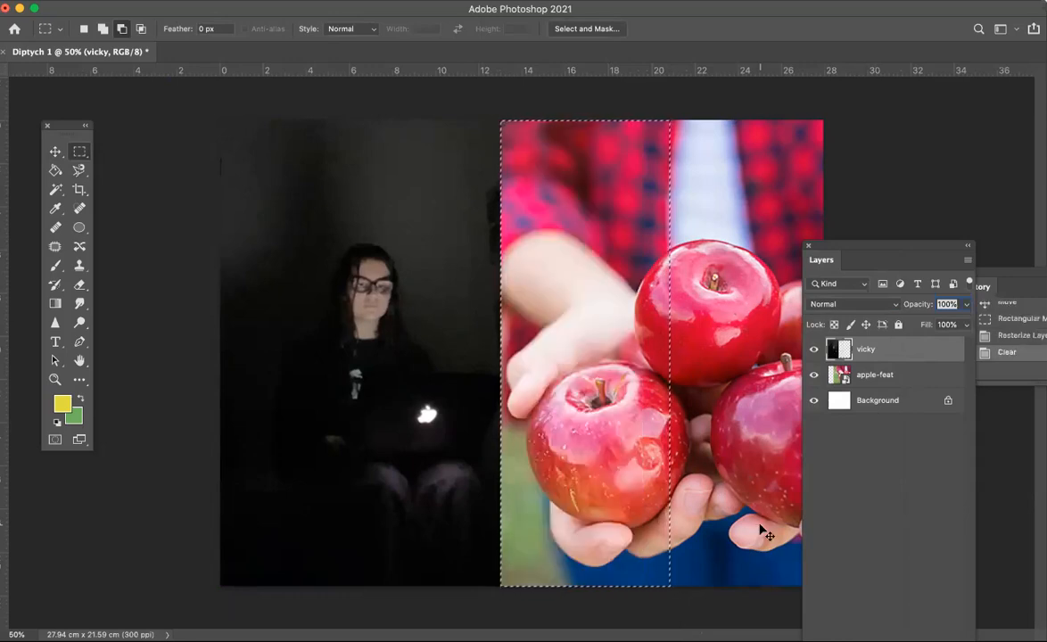
{"action": "key", "text": "super+d"}
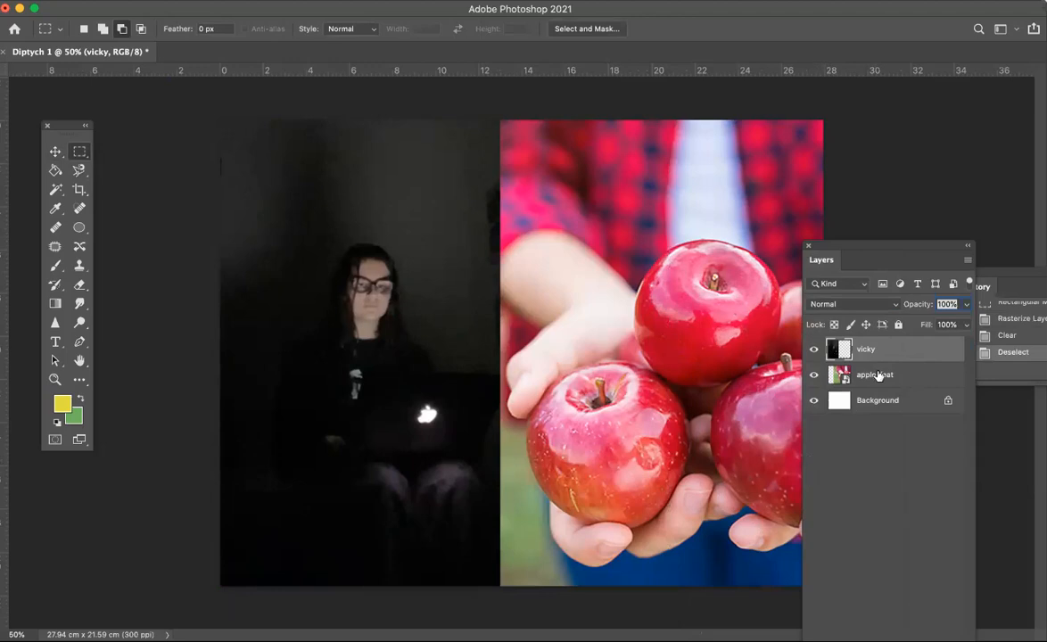
Step: Shift the vicky layer slightly to the right
{"action": "left_click", "coordinate": [55, 152]}
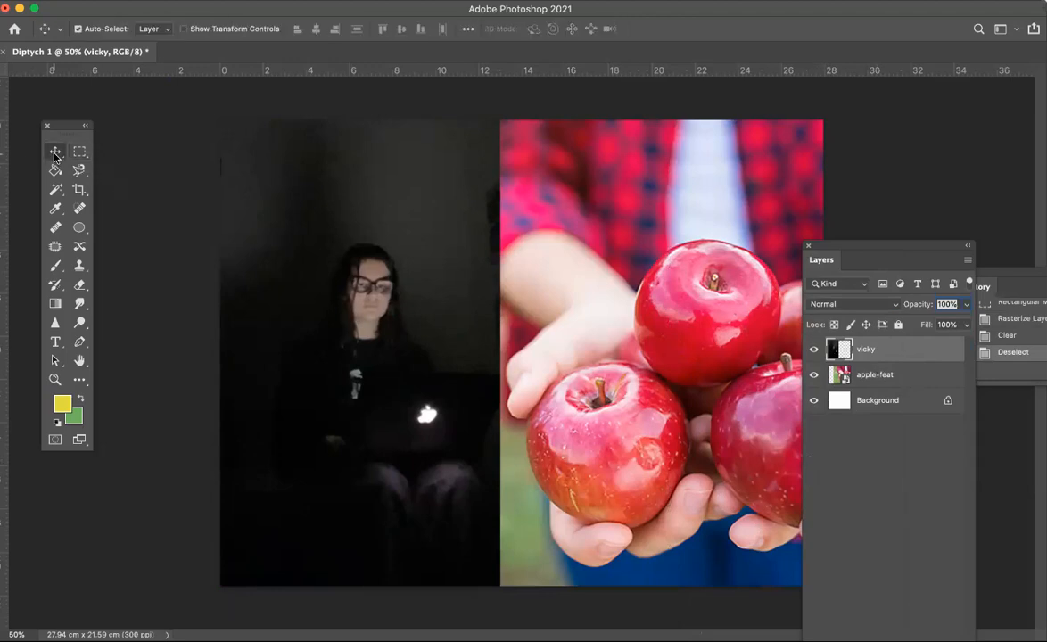
{"action": "left_click_drag", "start_coordinate": [351, 325], "coordinate": [375, 326]}
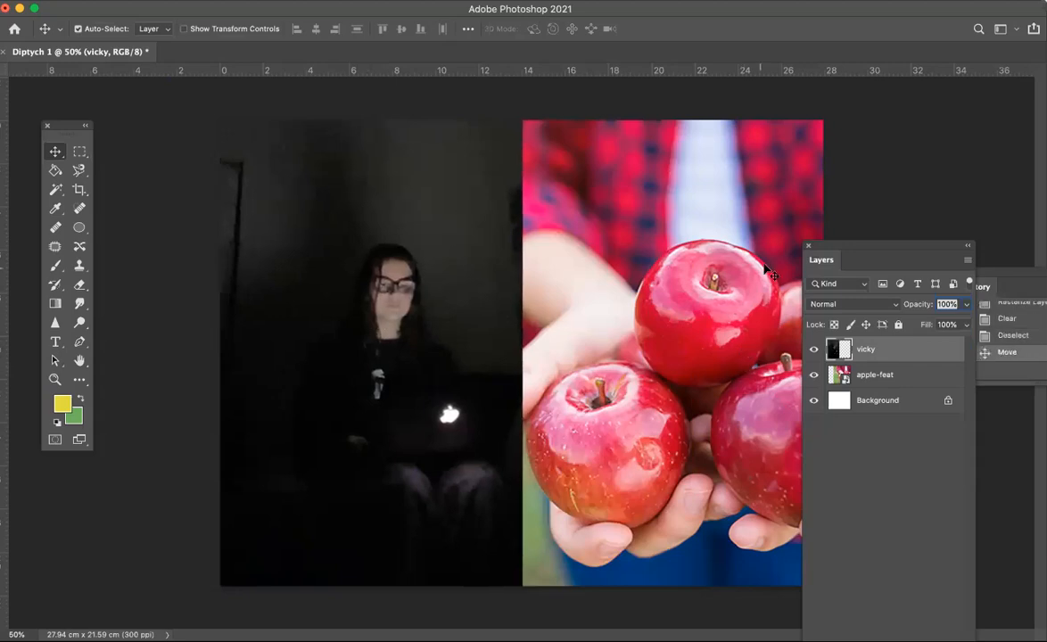
{"action": "left_click_drag", "start_coordinate": [896, 253], "coordinate": [1019, 280]}
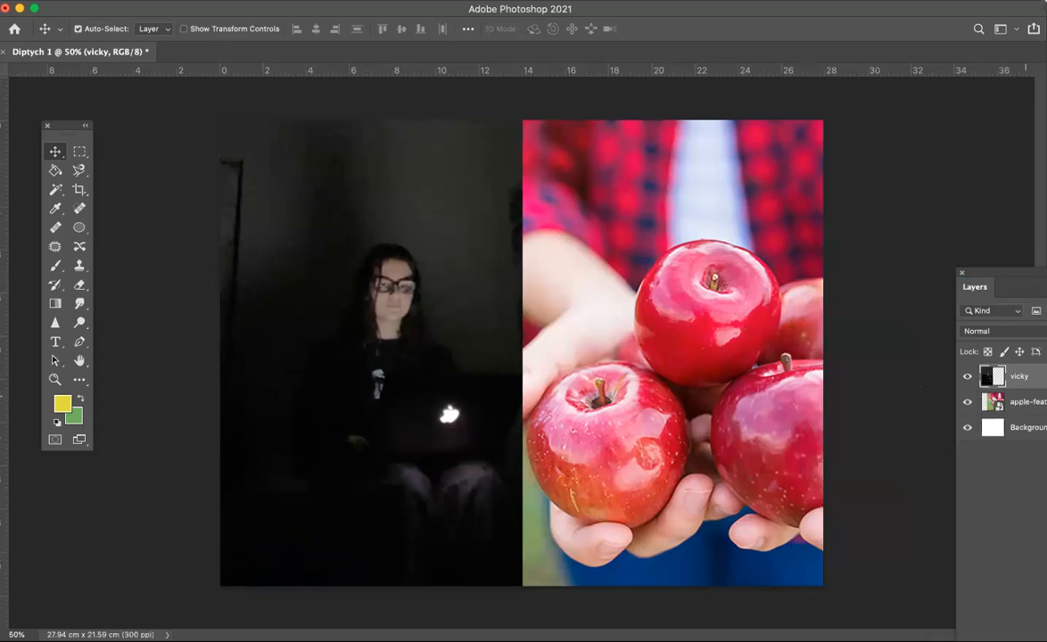
Step: Select the apple-feat layer and shift it slightly to the left
{"action": "left_click", "coordinate": [1025, 400]}
{"action": "left_click_drag", "start_coordinate": [752, 382], "coordinate": [713, 378]}
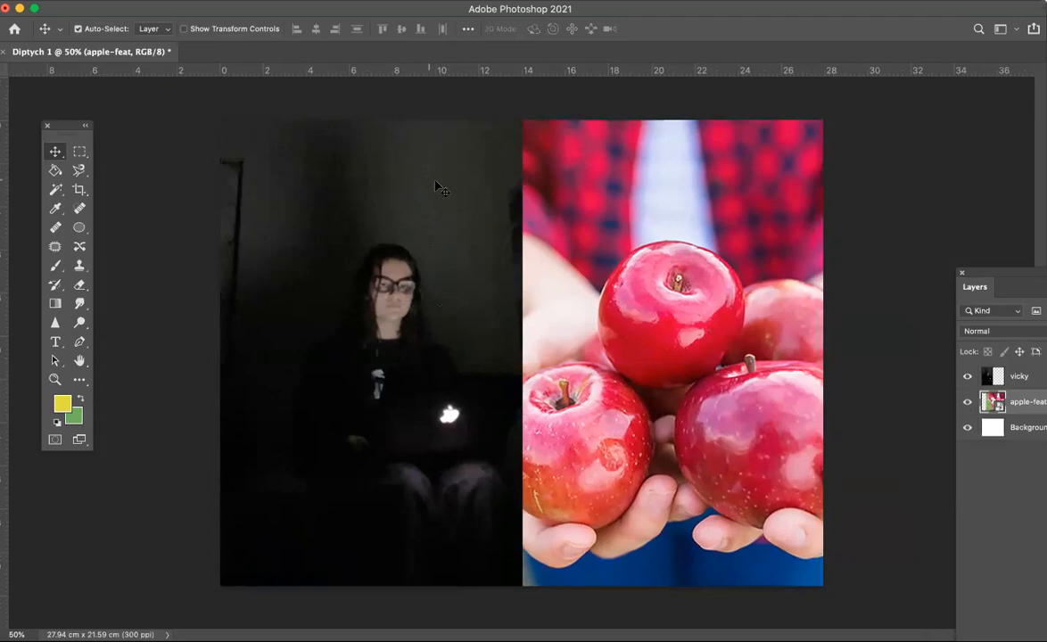
{"action": "left_click_drag", "start_coordinate": [1026, 276], "coordinate": [891, 251]}
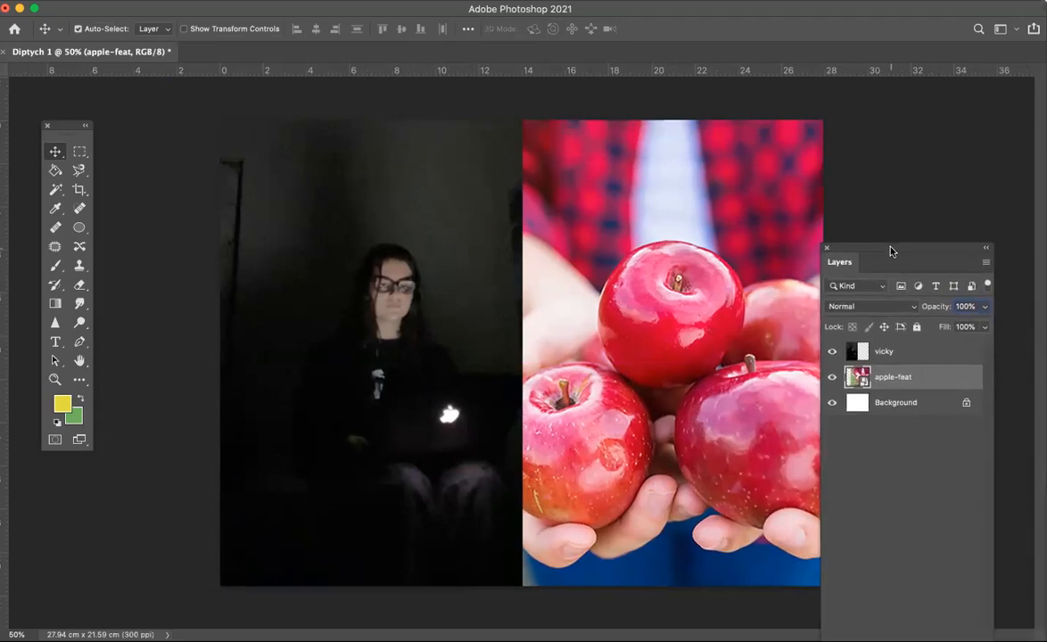
Step: Dodge the wall above the woman's head on the vicky layer using a large Dodge brush at 14% exposure
{"action": "left_click", "coordinate": [899, 352]}
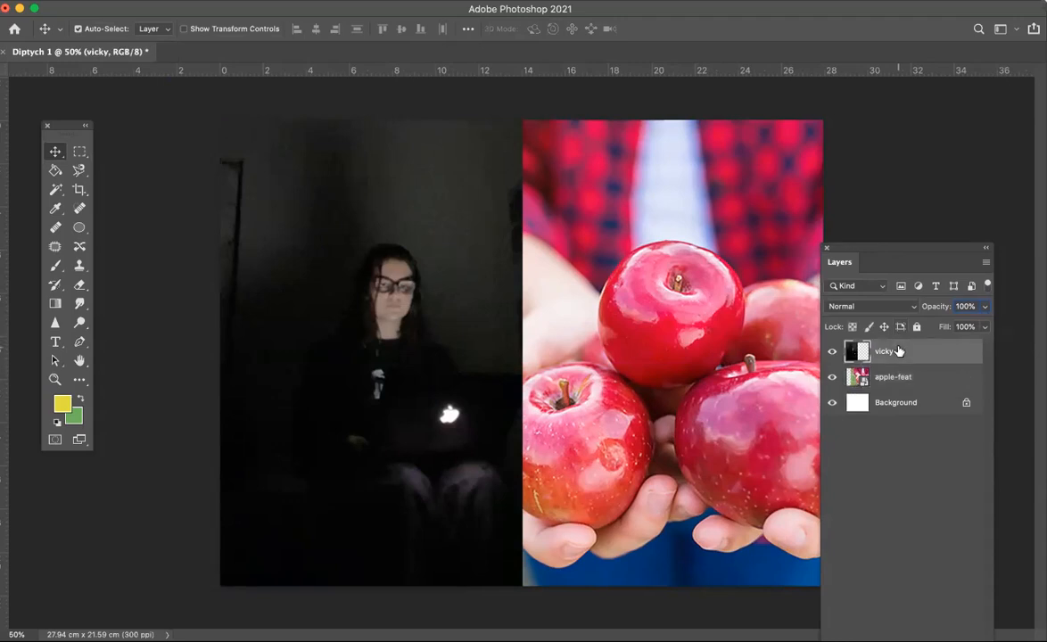
{"action": "left_click", "coordinate": [86, 329]}
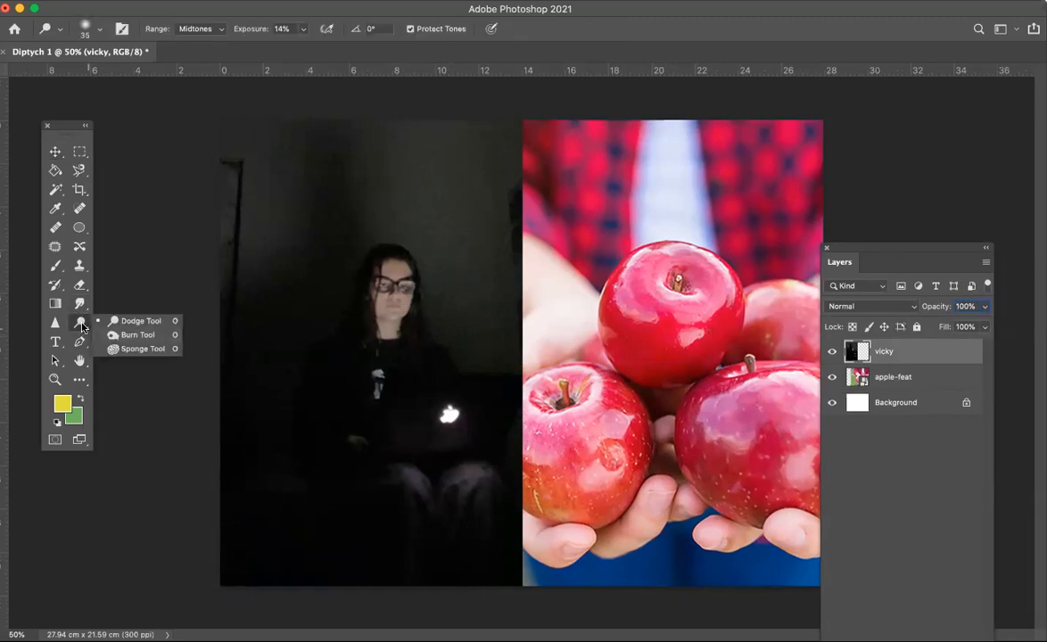
{"action": "left_click", "coordinate": [126, 323]}
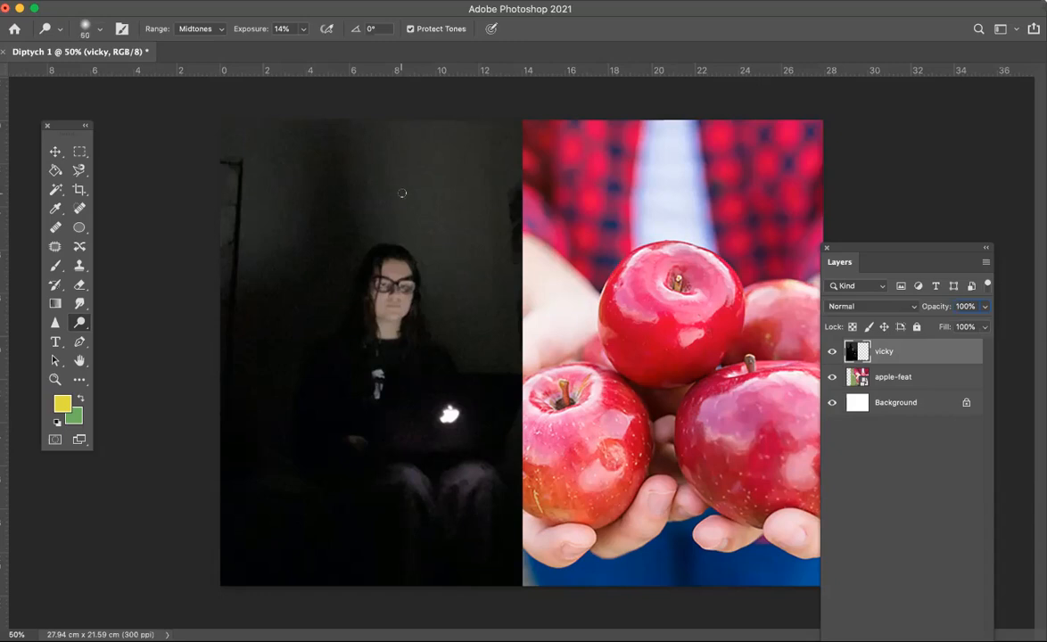
{"action": "key", "text": "bracketright"}
{"action": "key", "text": "bracketright"}
{"action": "key", "text": "bracketright"}
{"action": "key", "text": "bracketright"}
{"action": "key", "text": "bracketright"}
{"action": "key", "text": "bracketright"}
{"action": "key", "text": "bracketright"}
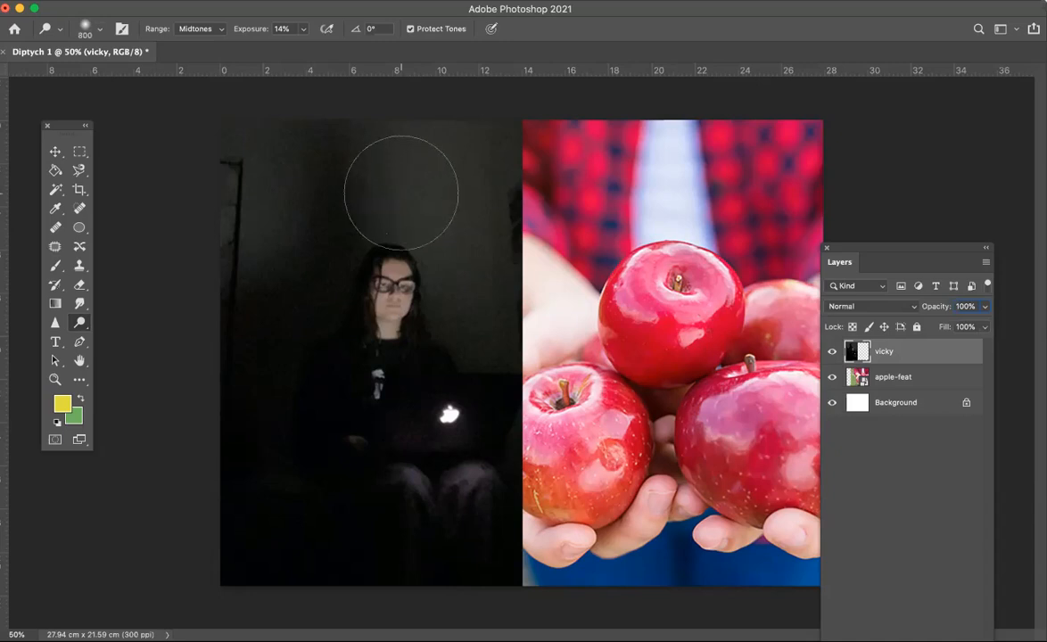
{"action": "mouse_move", "coordinate": [402, 192]}
{"action": "left_mouse_down"}
{"action": "mouse_move", "coordinate": [414, 189]}
{"action": "mouse_move", "coordinate": [468, 230]}
{"action": "mouse_move", "coordinate": [512, 198]}
{"action": "mouse_move", "coordinate": [450, 165]}
{"action": "mouse_move", "coordinate": [468, 206]}
{"action": "mouse_move", "coordinate": [404, 107]}
{"action": "mouse_move", "coordinate": [474, 333]}
{"action": "mouse_move", "coordinate": [467, 264]}
{"action": "mouse_move", "coordinate": [416, 136]}
{"action": "mouse_move", "coordinate": [481, 133]}
{"action": "mouse_move", "coordinate": [277, 218]}
{"action": "mouse_move", "coordinate": [398, 146]}
{"action": "mouse_move", "coordinate": [404, 293]}
{"action": "left_mouse_up"}
{"action": "mouse_move", "coordinate": [335, 233]}
{"action": "left_mouse_down"}
{"action": "mouse_move", "coordinate": [417, 256]}
{"action": "mouse_move", "coordinate": [413, 159]}
{"action": "mouse_move", "coordinate": [458, 274]}
{"action": "mouse_move", "coordinate": [402, 117]}
{"action": "mouse_move", "coordinate": [466, 286]}
{"action": "mouse_move", "coordinate": [395, 103]}
{"action": "mouse_move", "coordinate": [466, 290]}
{"action": "left_mouse_up"}
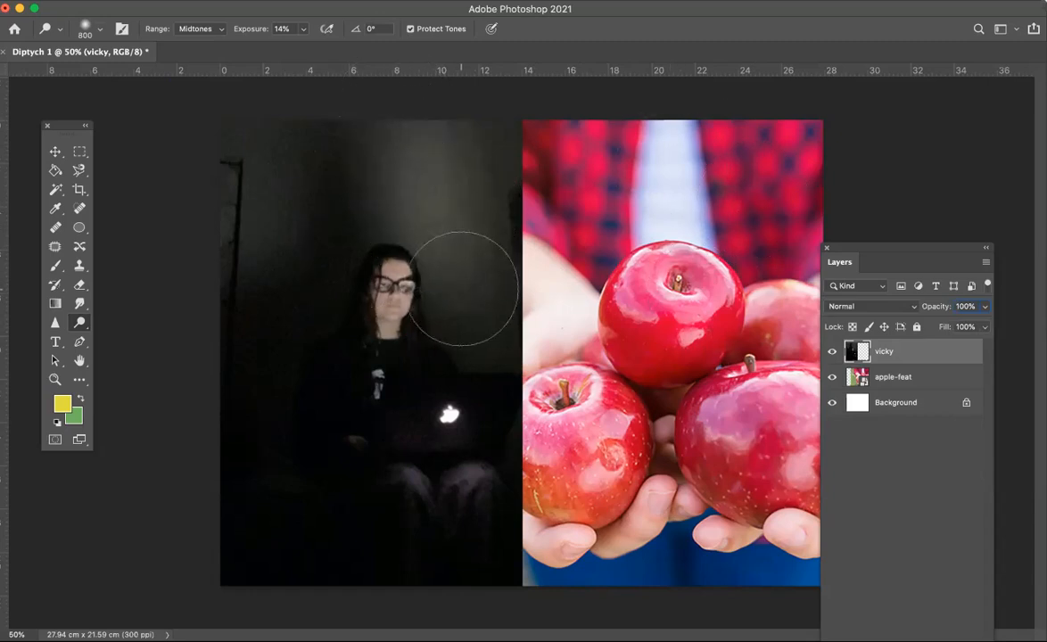
Step: Raise the Dodge exposure to 98% and brighten the wall around the woman's head
{"action": "left_click", "coordinate": [303, 35]}
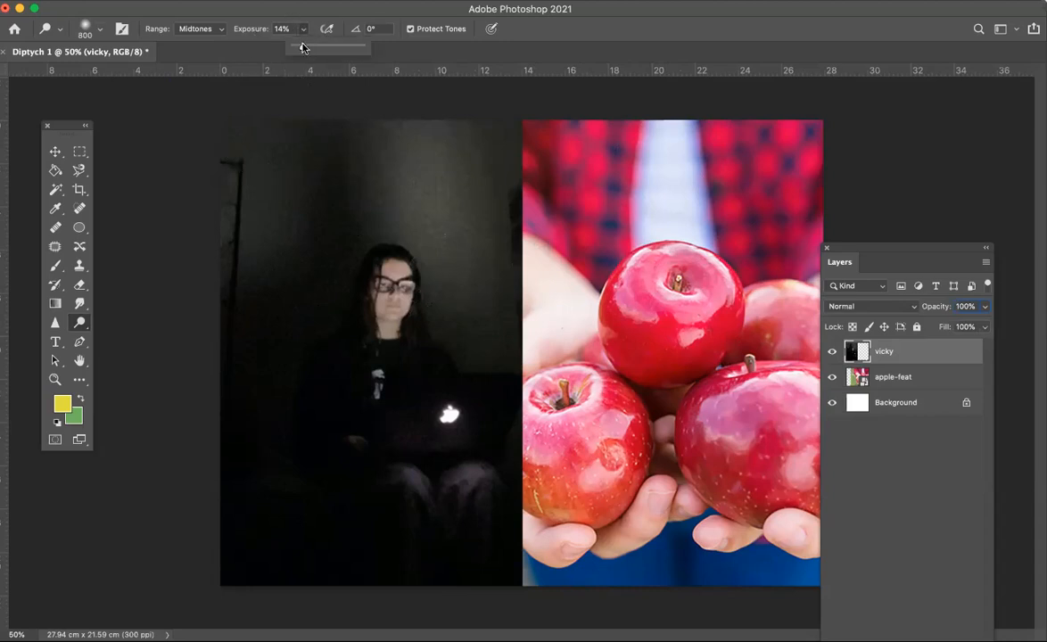
{"action": "left_click_drag", "start_coordinate": [303, 48], "coordinate": [361, 50]}
{"action": "left_click_drag", "start_coordinate": [414, 170], "coordinate": [465, 361]}
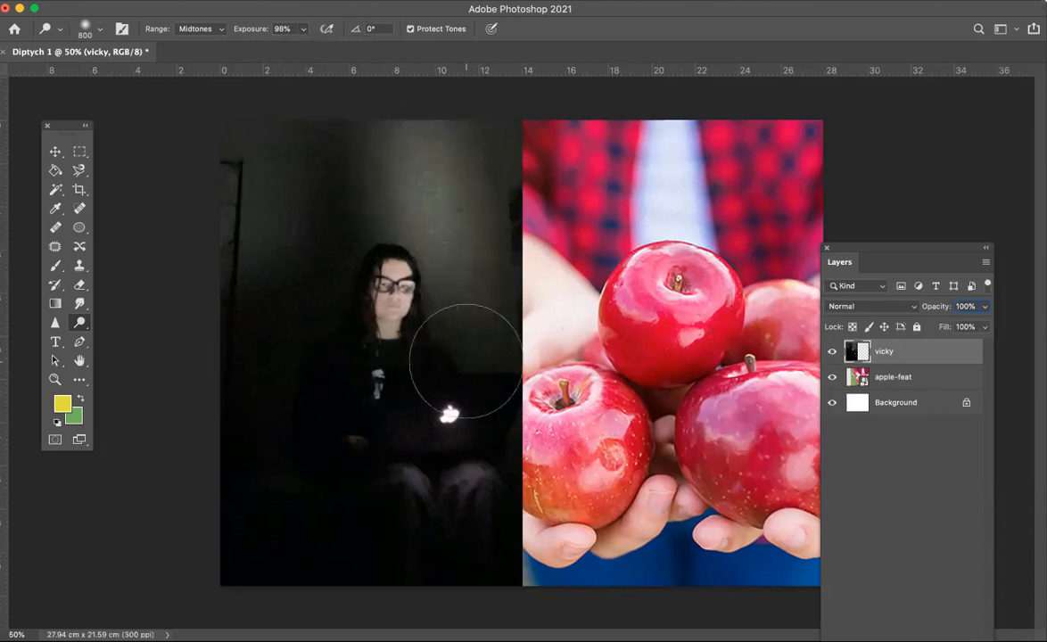
{"action": "left_click_drag", "start_coordinate": [404, 166], "coordinate": [559, 425]}
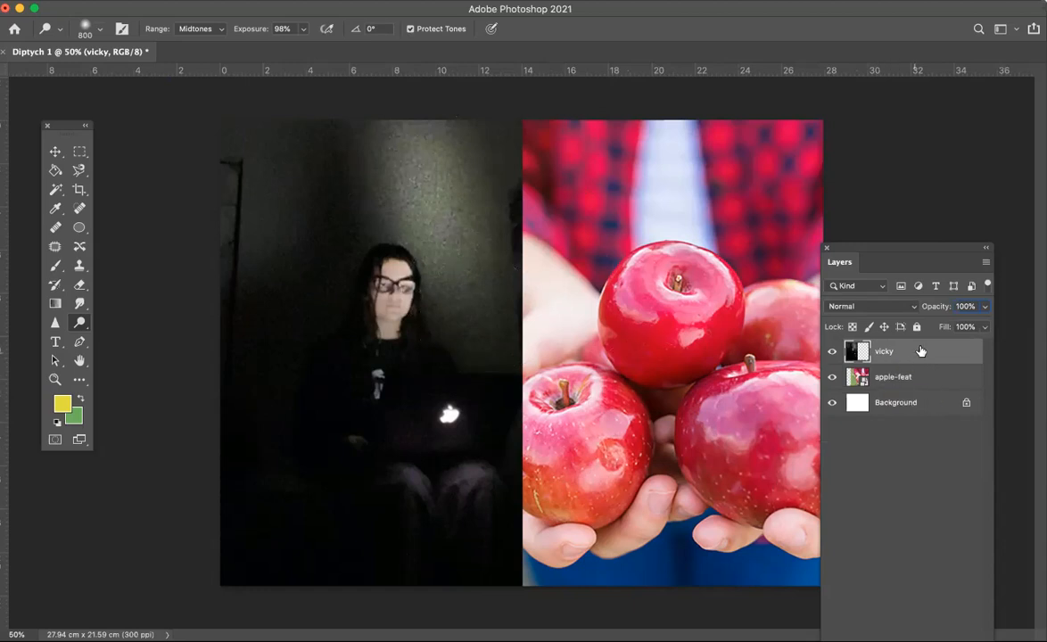
Step: Free-transform the vicky layer to stretch it wider toward the apples, then nudge it slightly left
{"action": "left_click", "coordinate": [56, 154]}
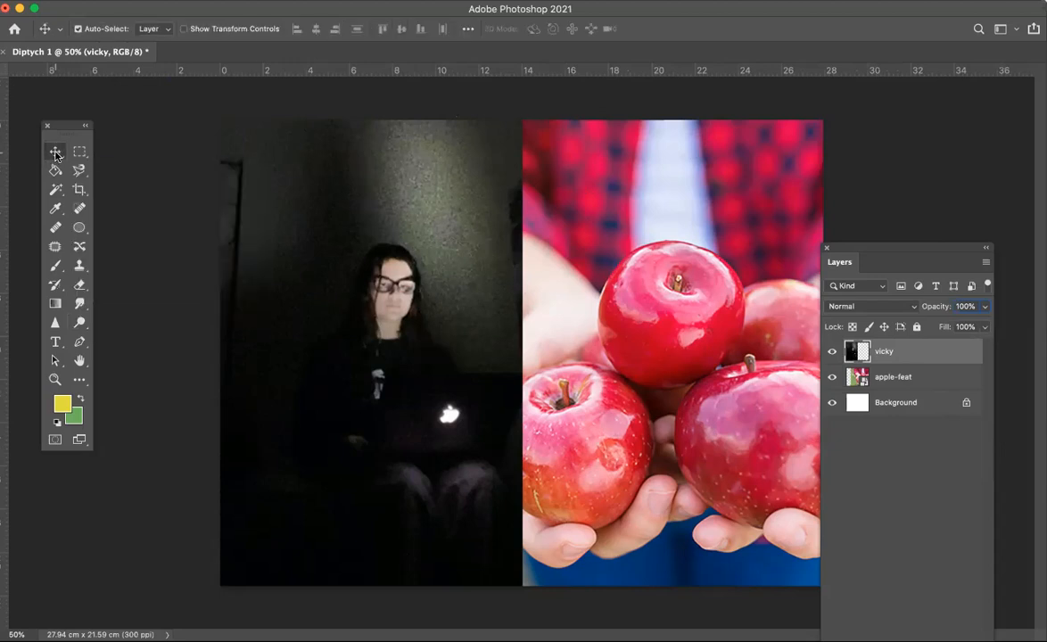
{"action": "mouse_move", "coordinate": [416, 307]}
{"action": "left_mouse_down"}
{"action": "mouse_move", "coordinate": [397, 306]}
{"action": "mouse_move", "coordinate": [428, 305]}
{"action": "mouse_move", "coordinate": [418, 301]}
{"action": "left_mouse_up"}
{"action": "key", "text": "ctrl+t"}
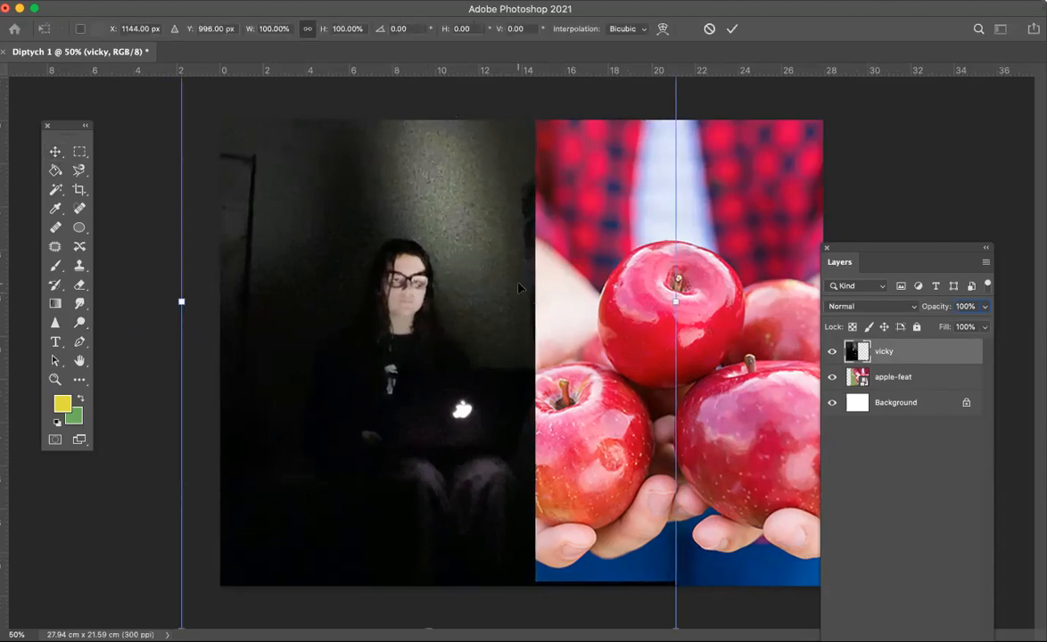
{"action": "left_click_drag", "start_coordinate": [675, 301], "coordinate": [720, 301]}
{"action": "mouse_move", "coordinate": [452, 347]}
{"action": "left_mouse_down"}
{"action": "mouse_move", "coordinate": [422, 347]}
{"action": "mouse_move", "coordinate": [437, 344]}
{"action": "left_mouse_up"}
{"action": "key", "text": "Return"}
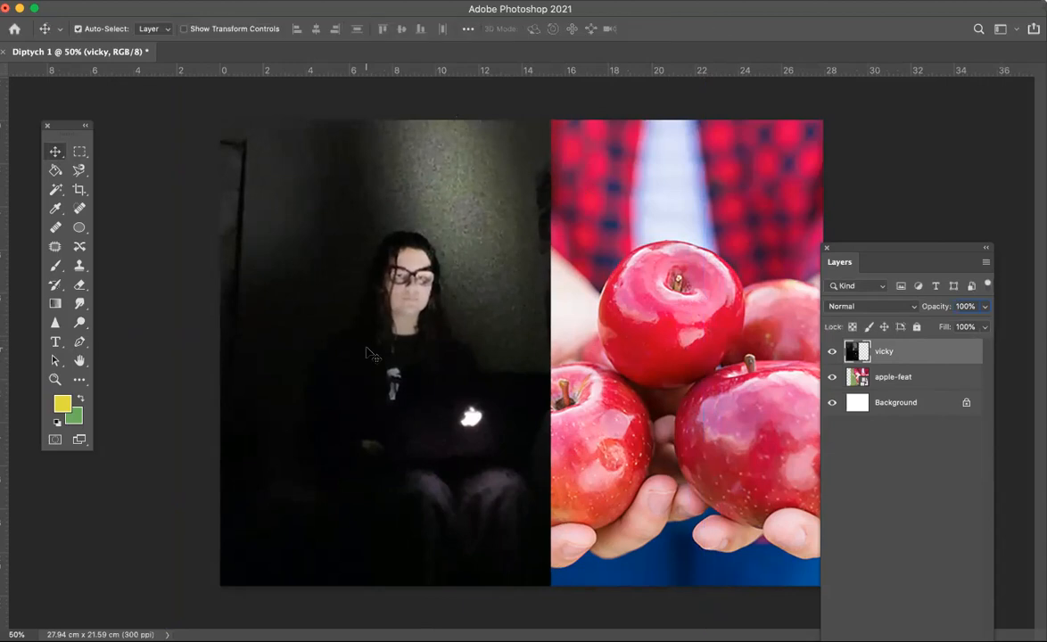
{"action": "left_click_drag", "start_coordinate": [873, 252], "coordinate": [983, 281]}
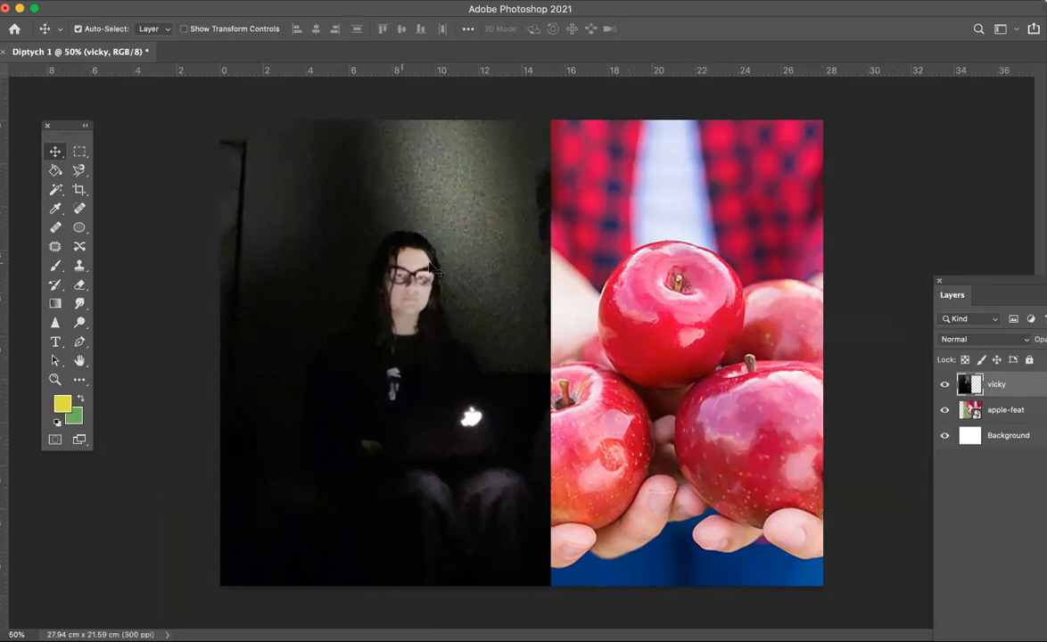
{"action": "left_click_drag", "start_coordinate": [492, 312], "coordinate": [485, 311]}
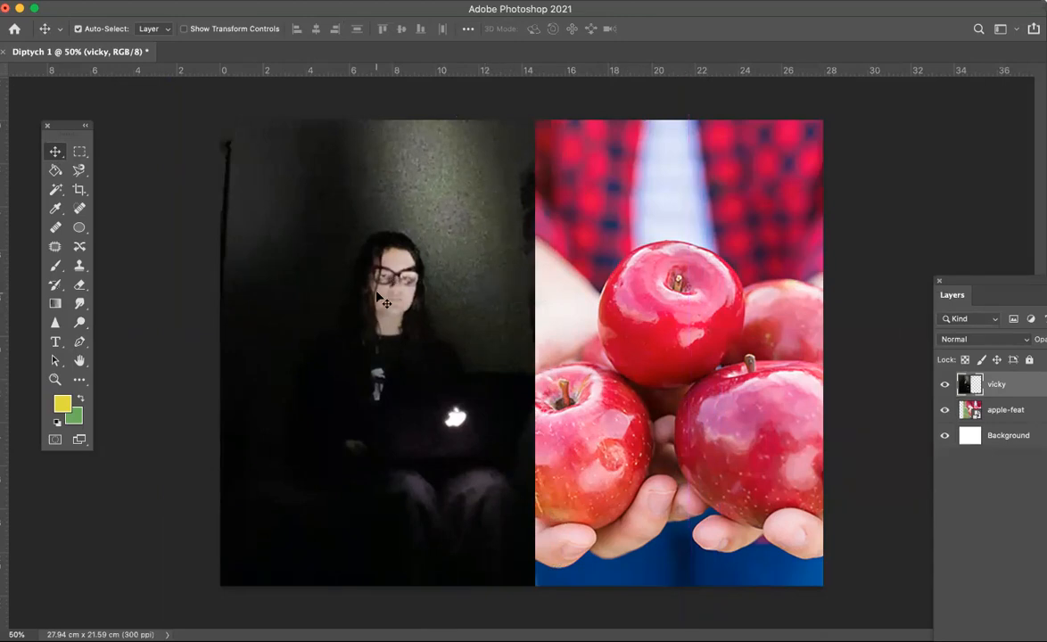
Step: Save the document on the computer as Diptych 1.psd in the Diptychs folder with Maximize Compatibility
{"action": "left_click", "coordinate": [121, 0]}
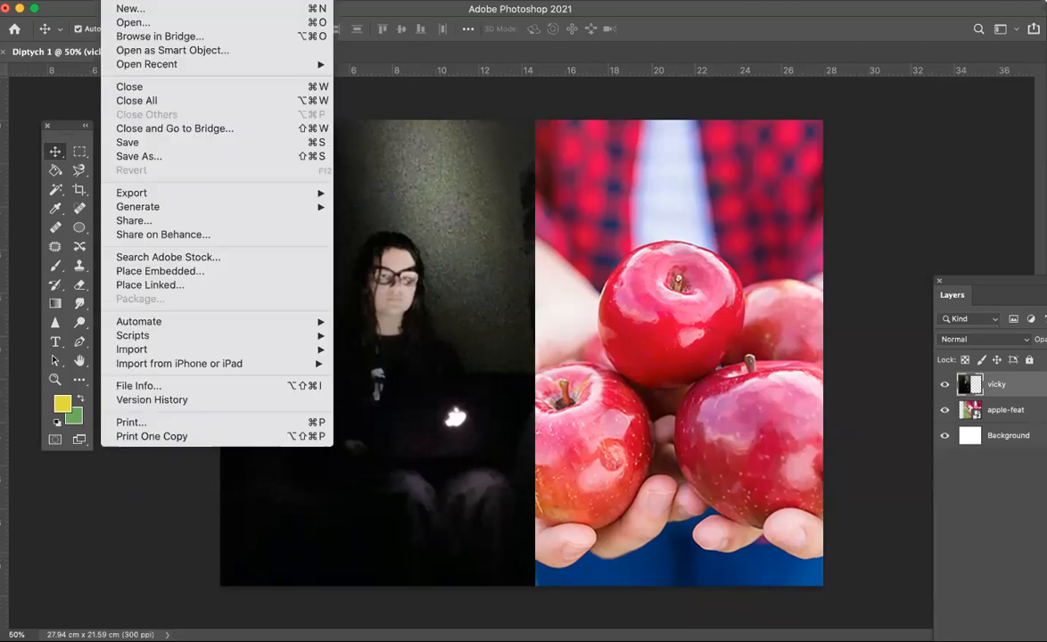
{"action": "left_click", "coordinate": [147, 157]}
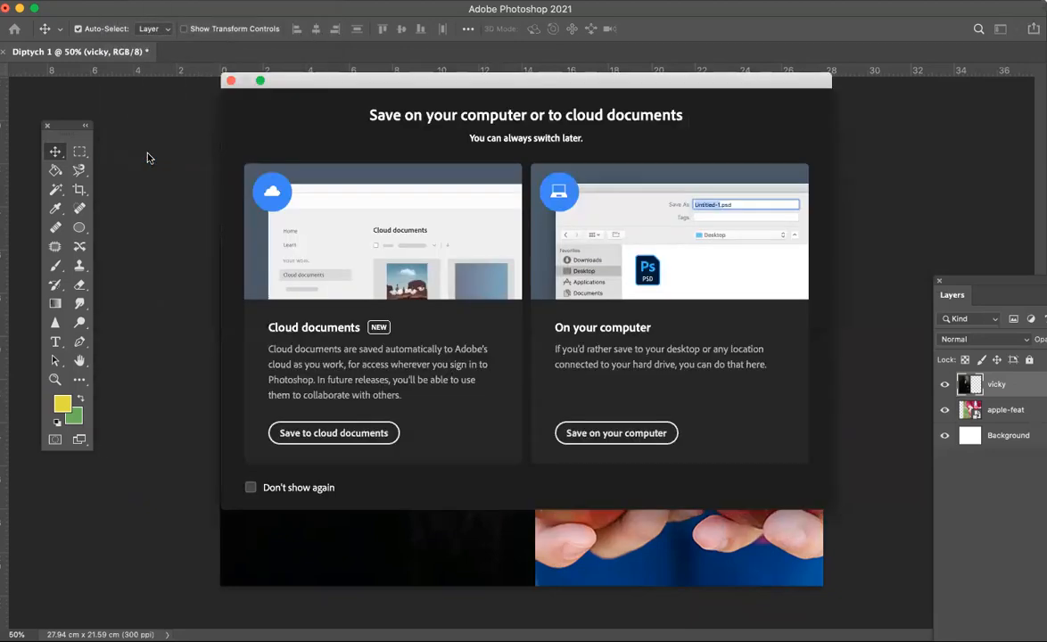
{"action": "left_click", "coordinate": [600, 432]}
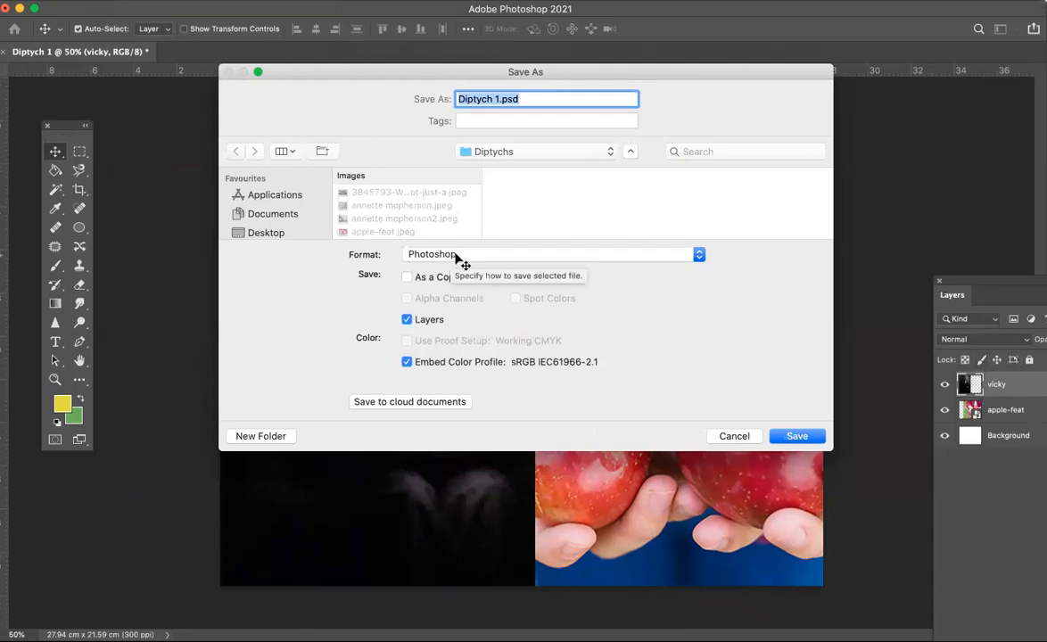
{"action": "left_click", "coordinate": [798, 436]}
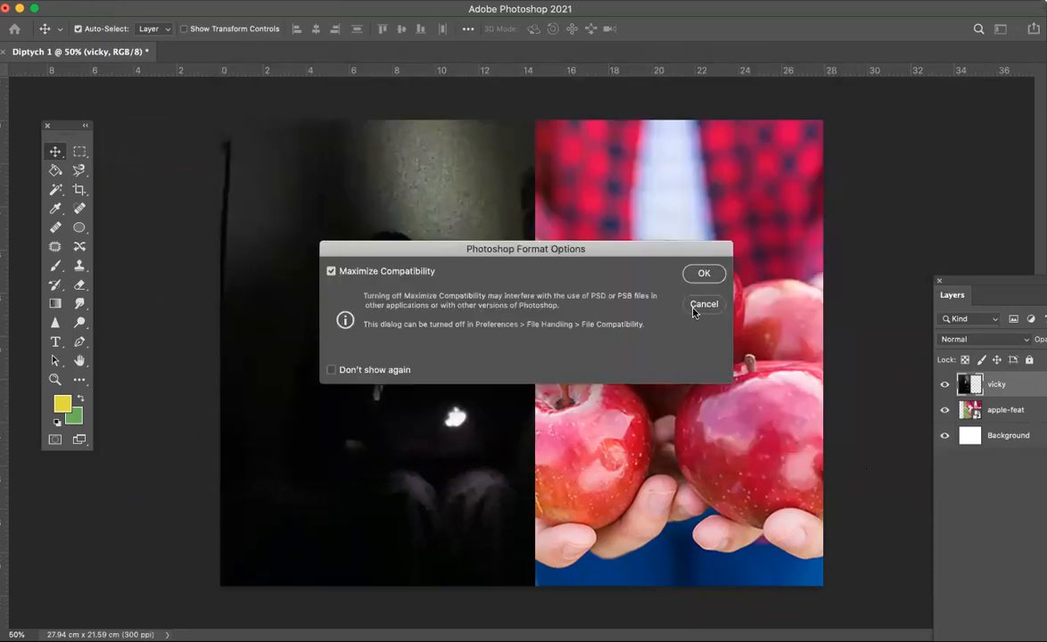
{"action": "left_click", "coordinate": [704, 275]}
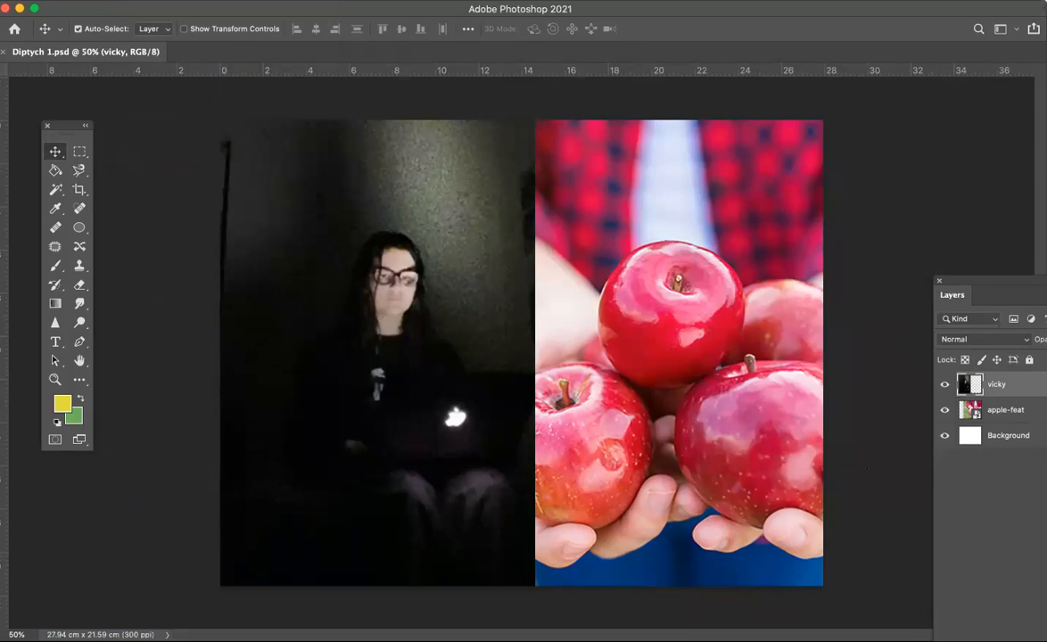
Step: Save a JPEG copy named Diptych 1.jpg at quality 12, Maximum, Baseline
{"action": "left_click", "coordinate": [111, 2]}
{"action": "left_click", "coordinate": [148, 154]}
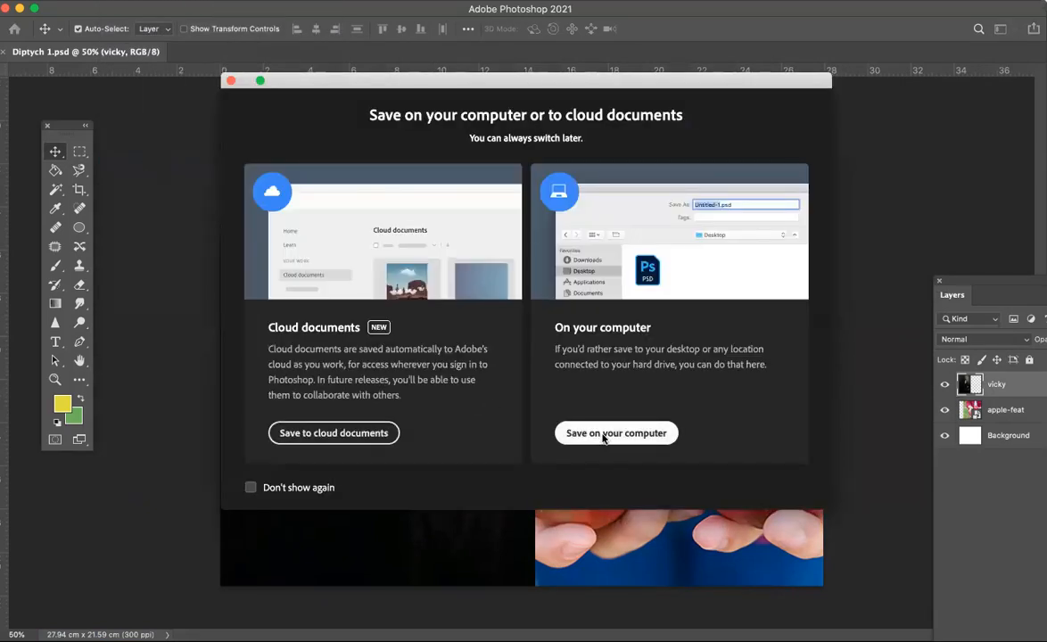
{"action": "left_click", "coordinate": [603, 435]}
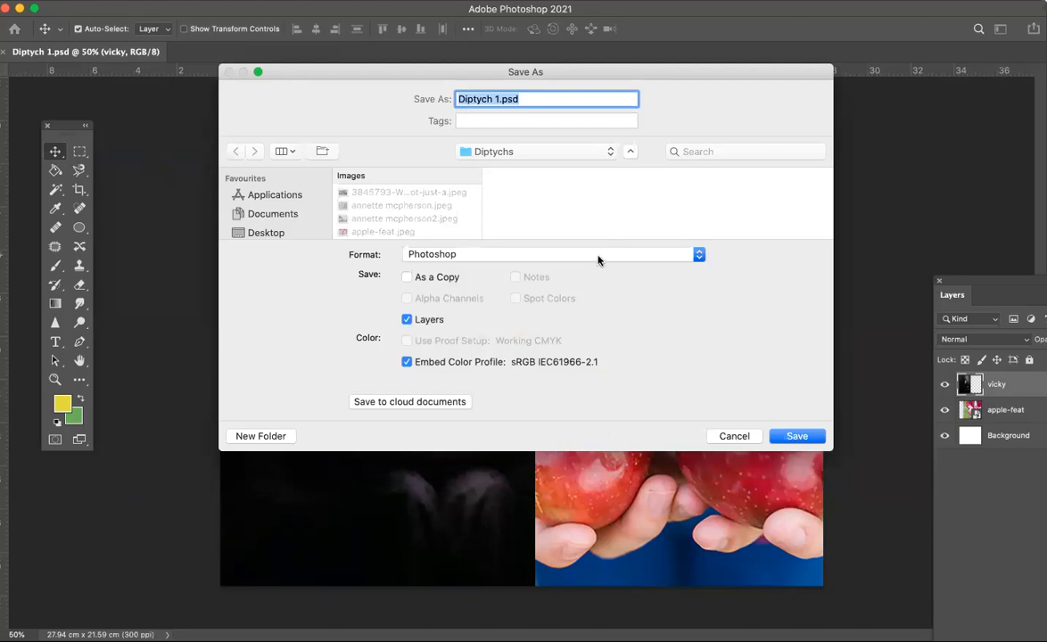
{"action": "left_click", "coordinate": [598, 259]}
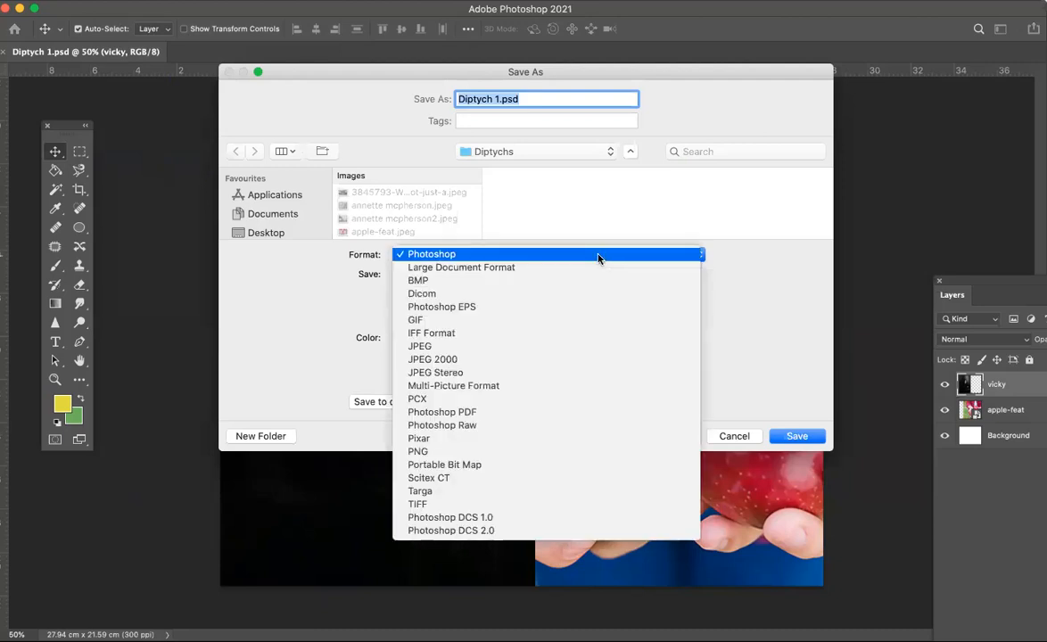
{"action": "left_click", "coordinate": [429, 348]}
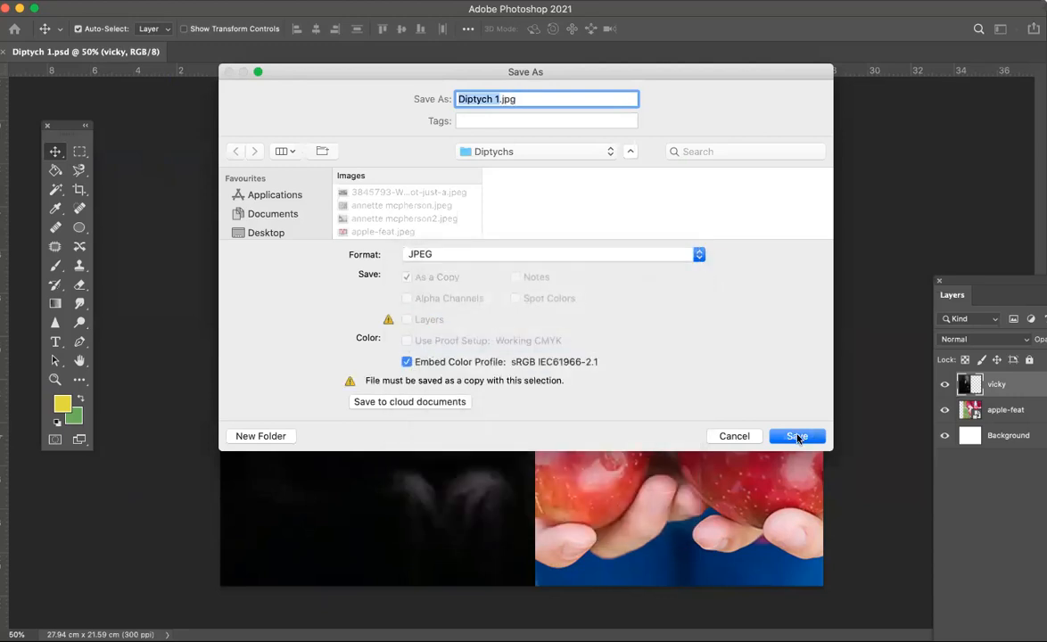
{"action": "left_click", "coordinate": [797, 437]}
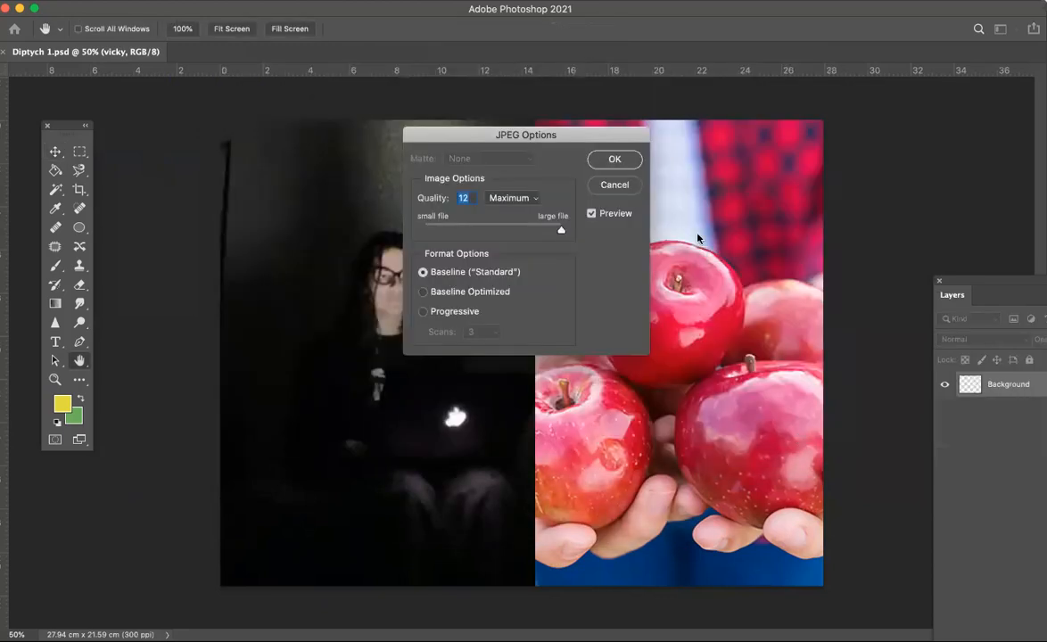
{"action": "left_click", "coordinate": [618, 158]}
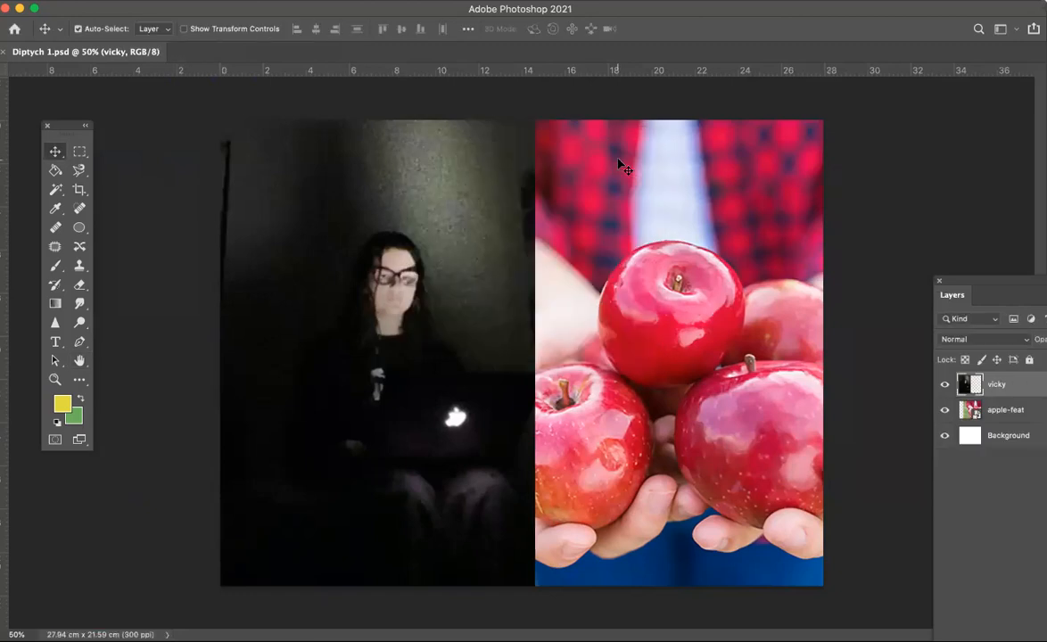